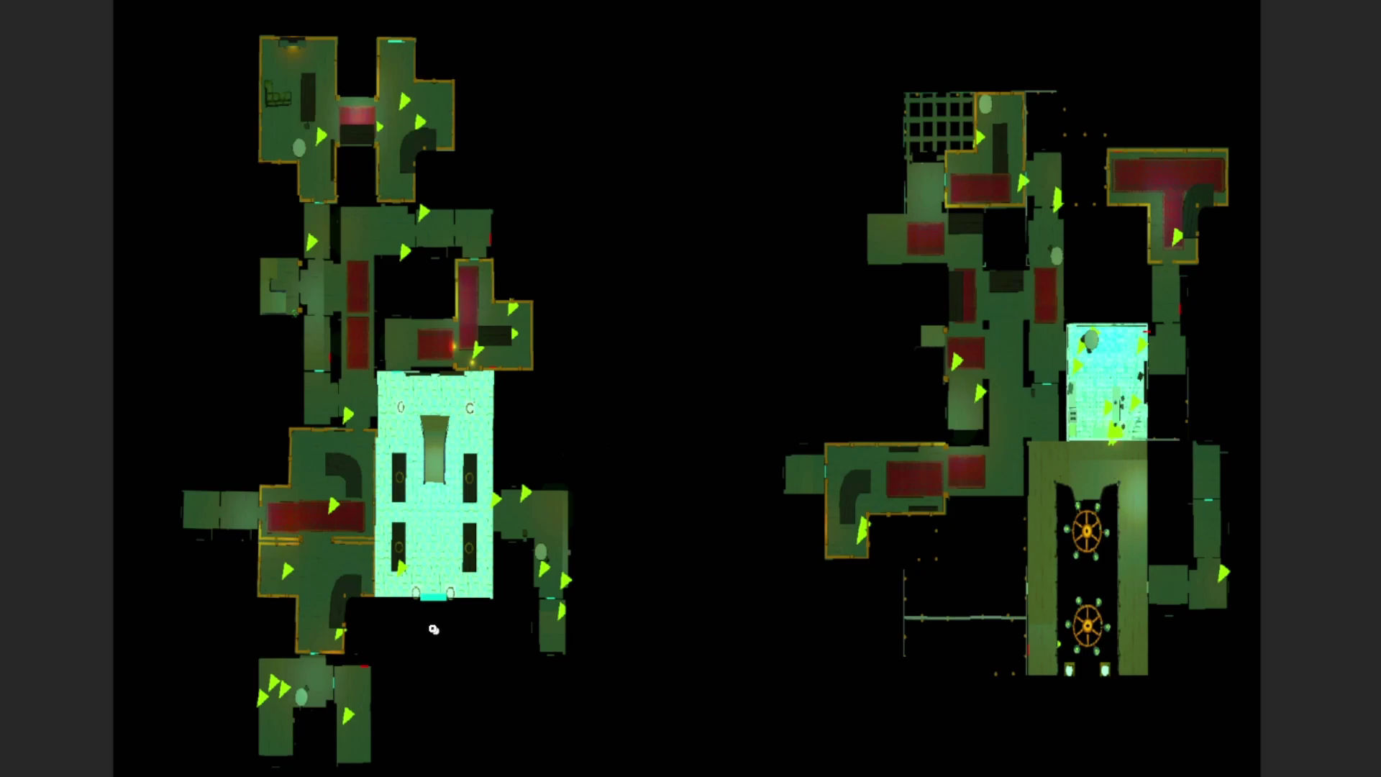
On the left map, sketch routes up from the cyan room and circle the red room
{"action": "mouse_move", "coordinate": [432, 626]}
{"action": "left_mouse_down"}
{"action": "mouse_move", "coordinate": [459, 571]}
{"action": "mouse_move", "coordinate": [448, 558]}
{"action": "left_mouse_up"}
{"action": "mouse_move", "coordinate": [383, 24]}
{"action": "left_mouse_down"}
{"action": "mouse_move", "coordinate": [378, 37]}
{"action": "mouse_move", "coordinate": [424, 32]}
{"action": "left_mouse_up"}
{"action": "mouse_move", "coordinate": [433, 599]}
{"action": "left_mouse_down"}
{"action": "mouse_move", "coordinate": [348, 368]}
{"action": "mouse_move", "coordinate": [400, 53]}
{"action": "left_mouse_up"}
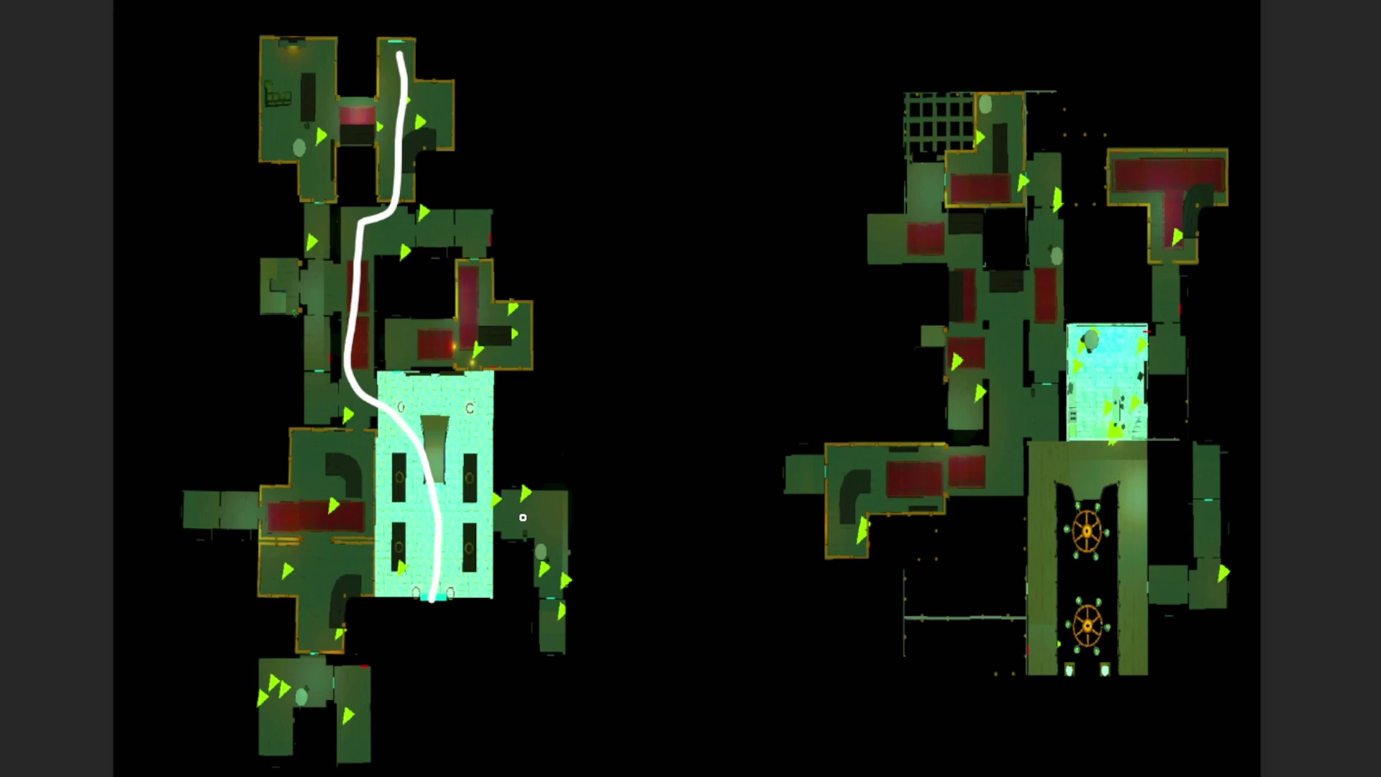
{"action": "key", "text": "Escape"}
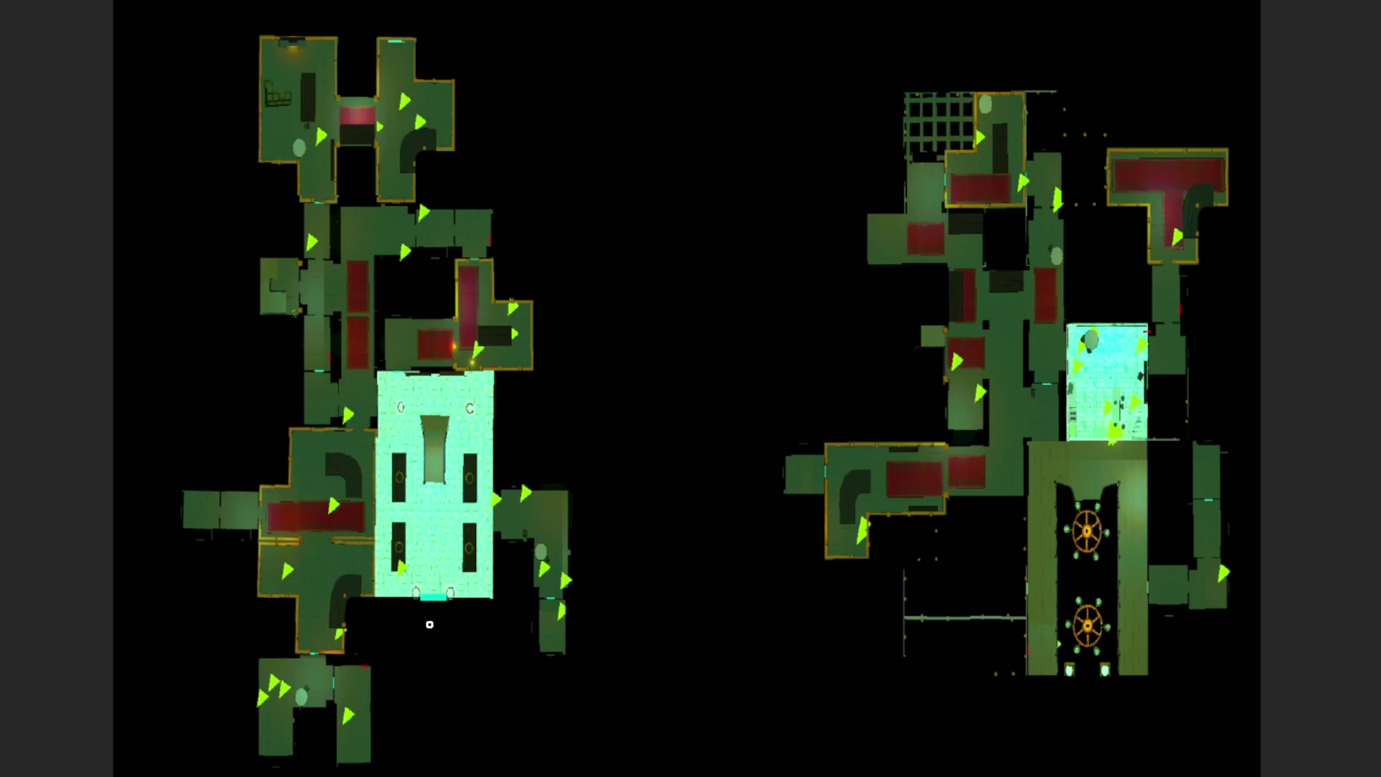
{"action": "left_click_drag", "start_coordinate": [434, 604], "coordinate": [439, 356]}
{"action": "left_click_drag", "start_coordinate": [1086, 524], "coordinate": [1080, 414]}
{"action": "mouse_move", "coordinate": [479, 357]}
{"action": "left_mouse_down"}
{"action": "mouse_move", "coordinate": [497, 354]}
{"action": "mouse_move", "coordinate": [502, 377]}
{"action": "left_mouse_up"}
{"action": "left_click_drag", "start_coordinate": [436, 343], "coordinate": [448, 341]}
Circle the cyan room and the area below it on the right map
{"action": "mouse_move", "coordinate": [1140, 455]}
{"action": "left_mouse_down"}
{"action": "mouse_move", "coordinate": [1176, 373]}
{"action": "mouse_move", "coordinate": [1128, 459]}
{"action": "mouse_move", "coordinate": [1068, 363]}
{"action": "left_mouse_up"}
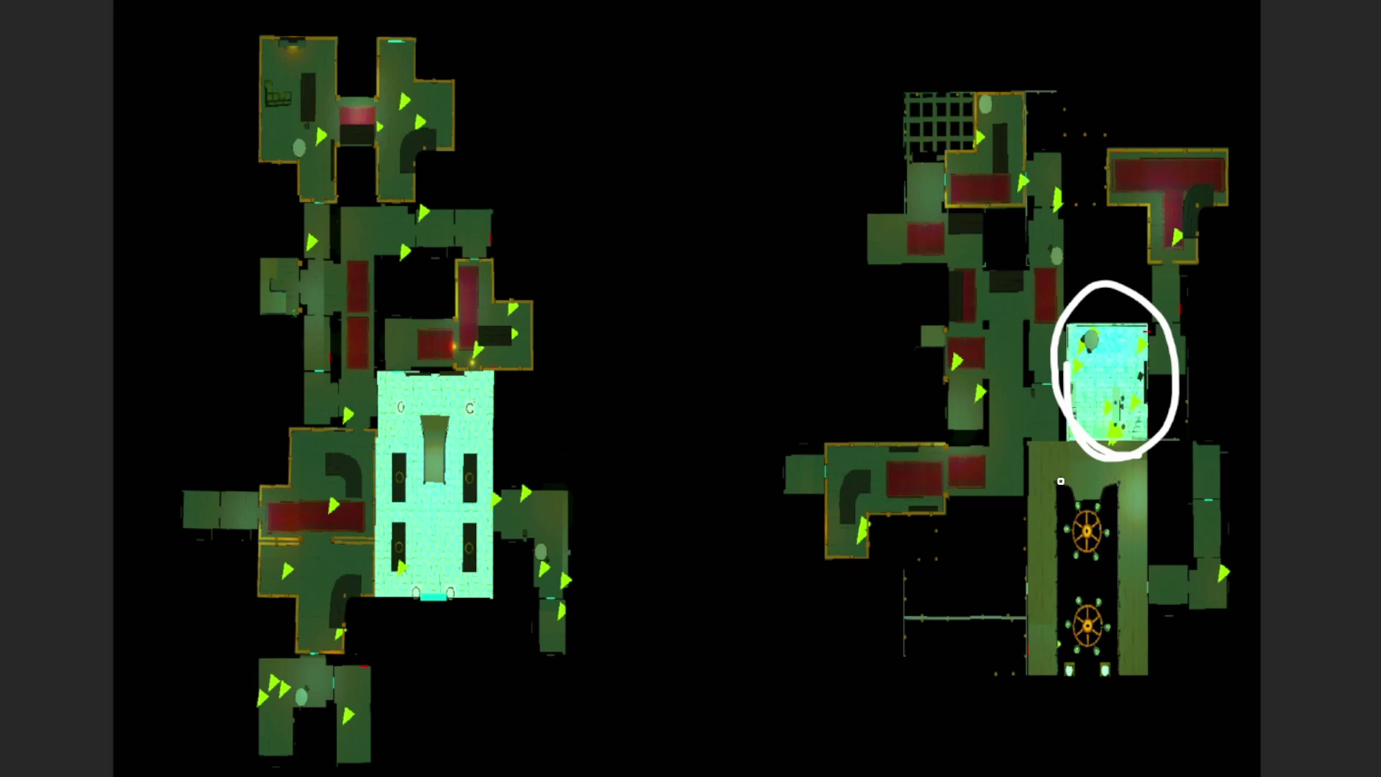
{"action": "key", "text": "Escape"}
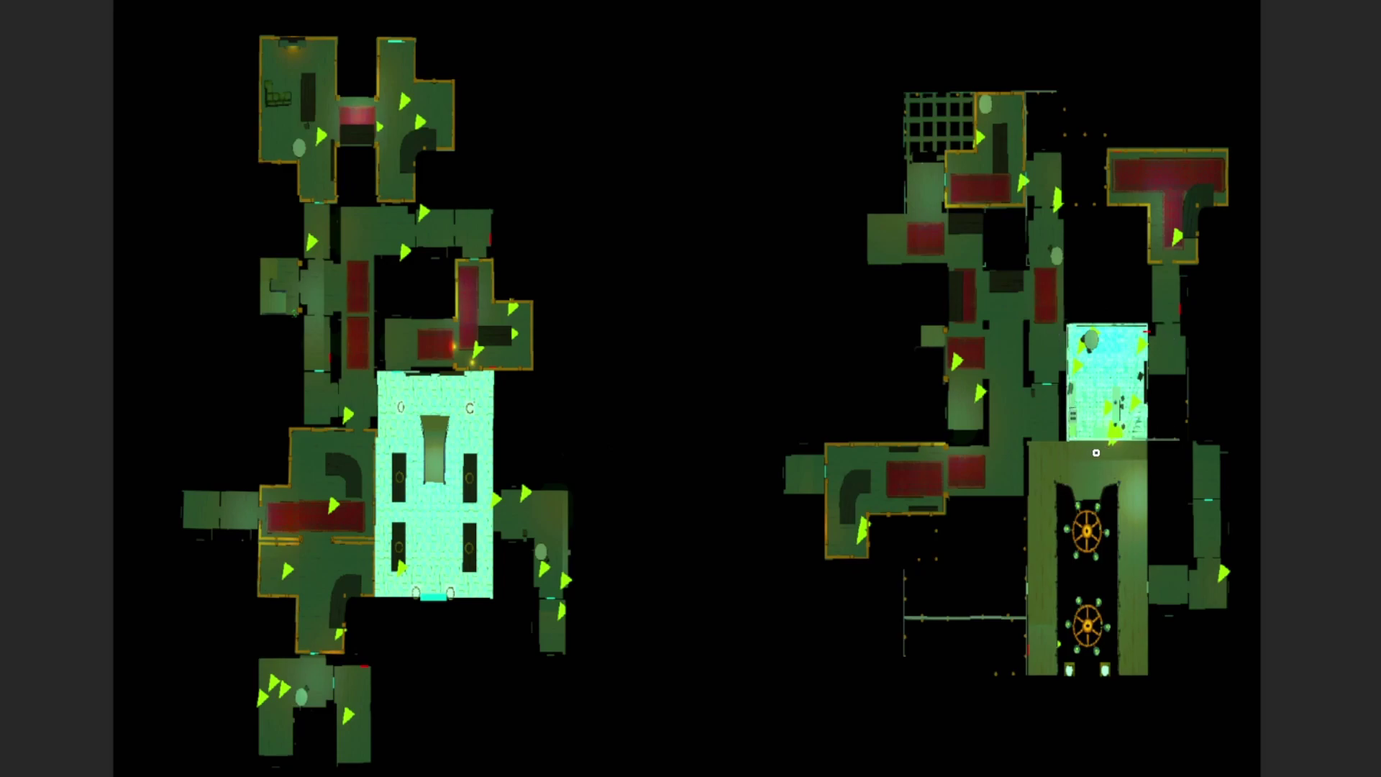
{"action": "mouse_move", "coordinate": [1120, 460]}
{"action": "left_mouse_down"}
{"action": "mouse_move", "coordinate": [1047, 400]}
{"action": "mouse_move", "coordinate": [1180, 380]}
{"action": "mouse_move", "coordinate": [1088, 473]}
{"action": "left_mouse_up"}
{"action": "key", "text": "Escape"}
{"action": "left_click_drag", "start_coordinate": [1036, 423], "coordinate": [1102, 261]}
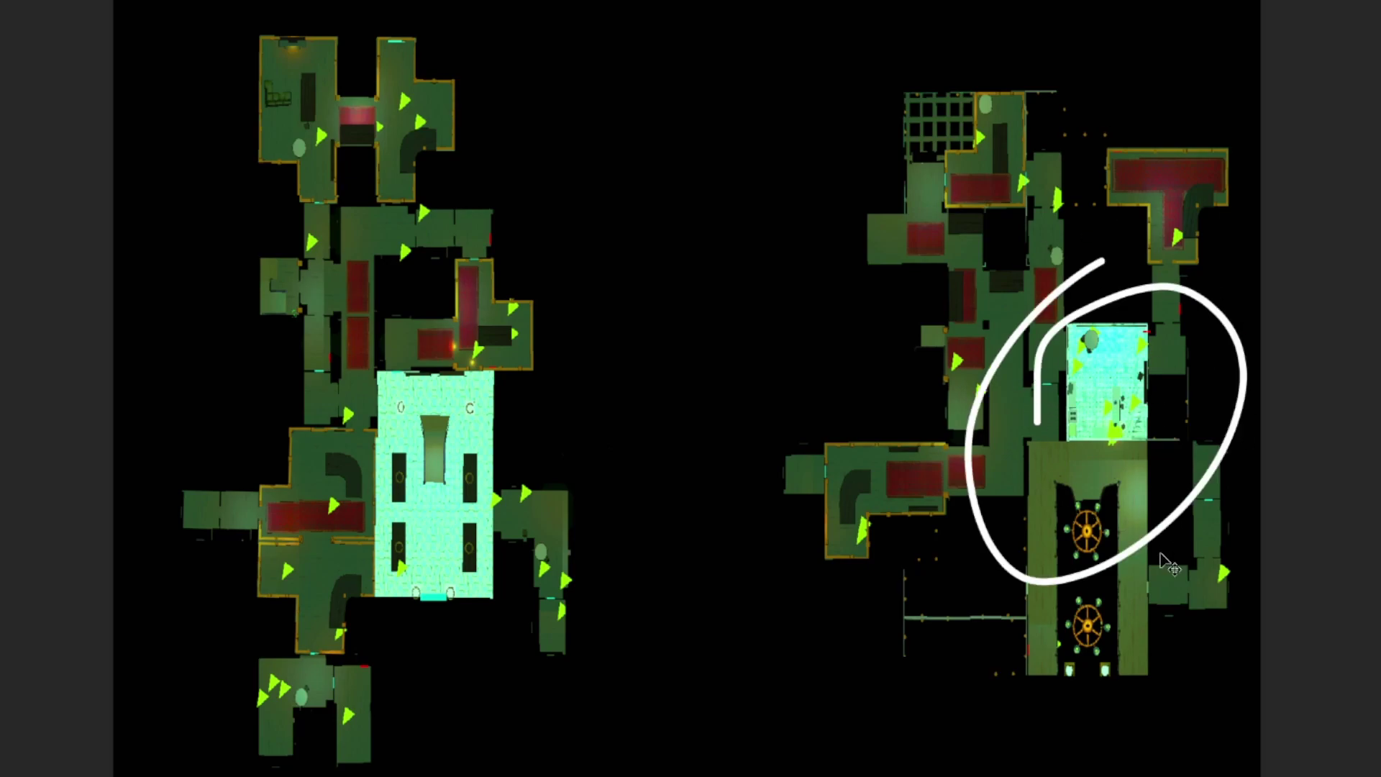
{"action": "key", "text": "e"}
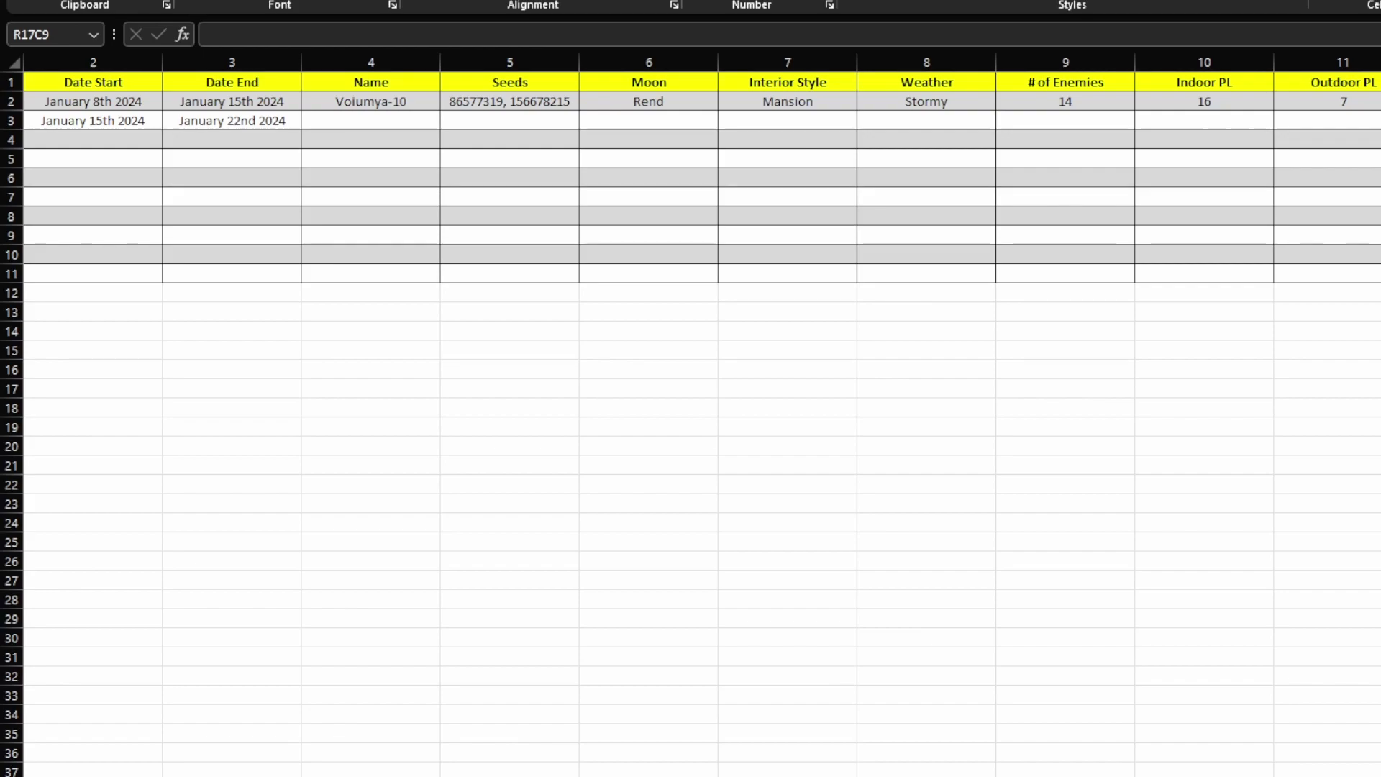
Log the Rend run: Mansion interior, Stormy weather, 14 enemies, Indoor PL 16, 133
{"action": "left_click", "coordinate": [1064, 389]}
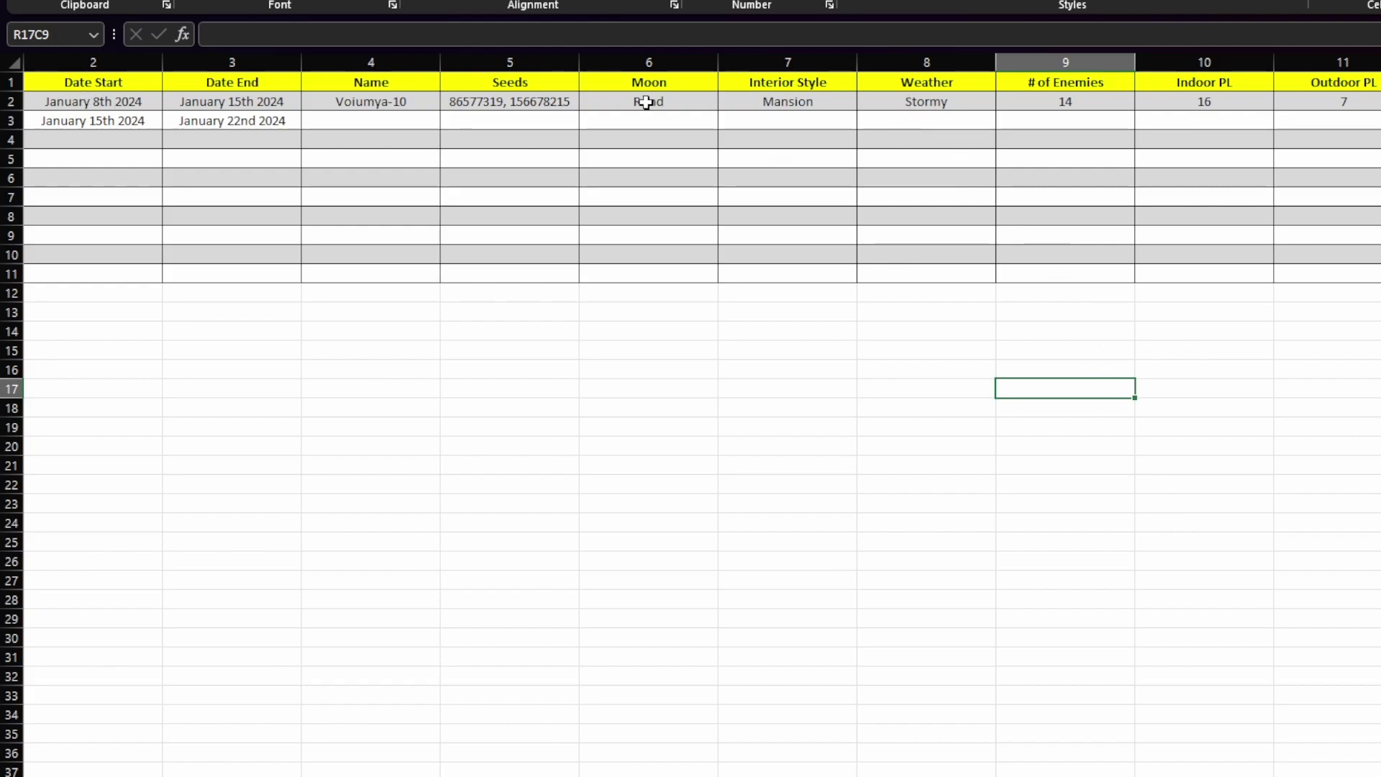
{"action": "left_click", "coordinate": [814, 102]}
{"action": "left_click", "coordinate": [919, 102]}
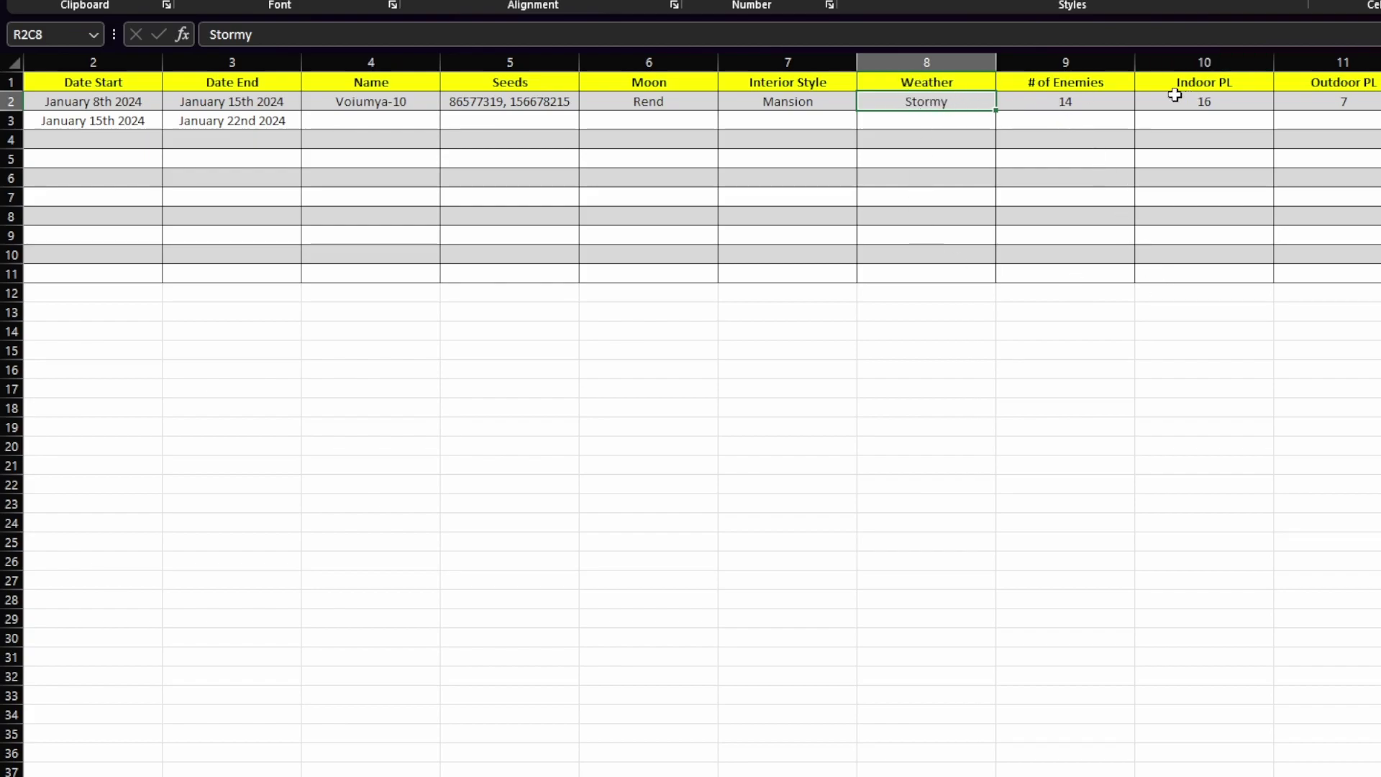
{"action": "left_click", "coordinate": [1098, 106]}
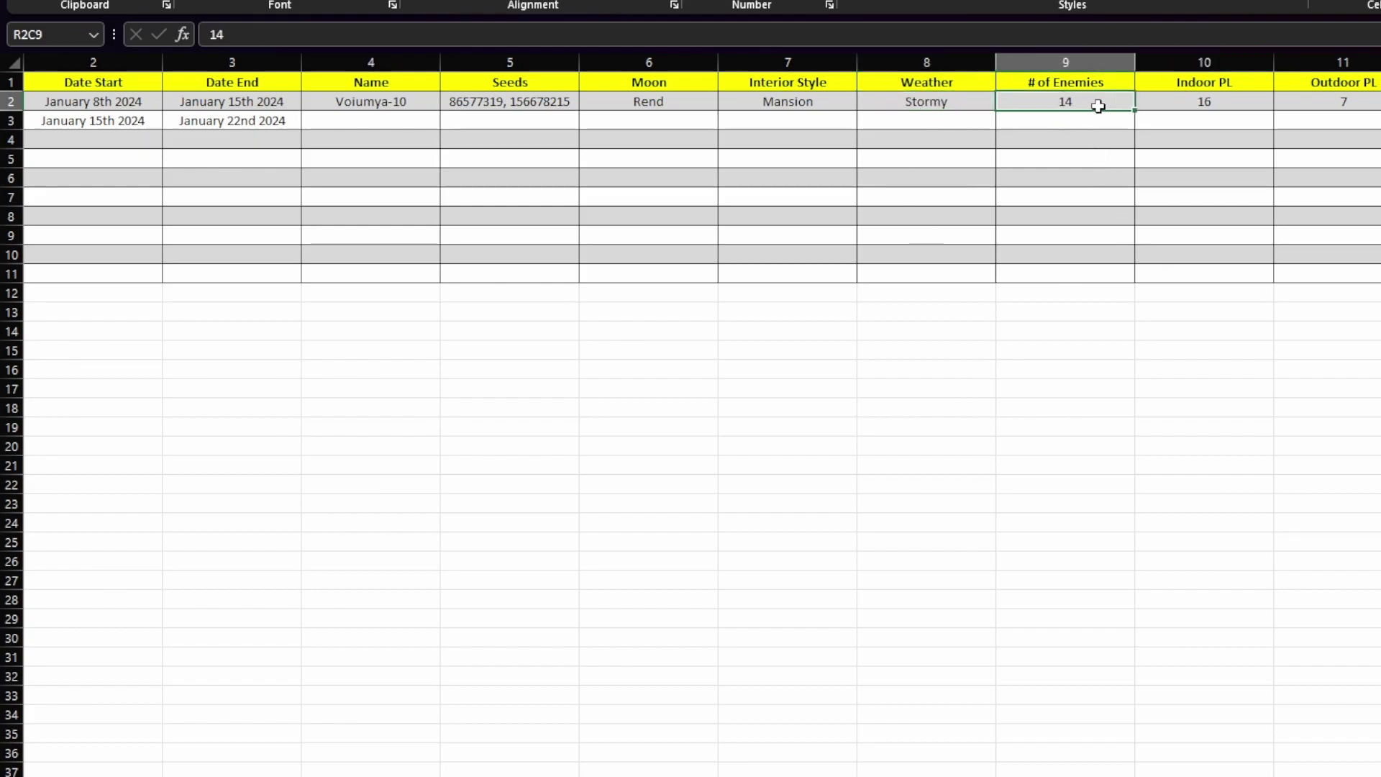
{"action": "left_click", "coordinate": [1188, 100]}
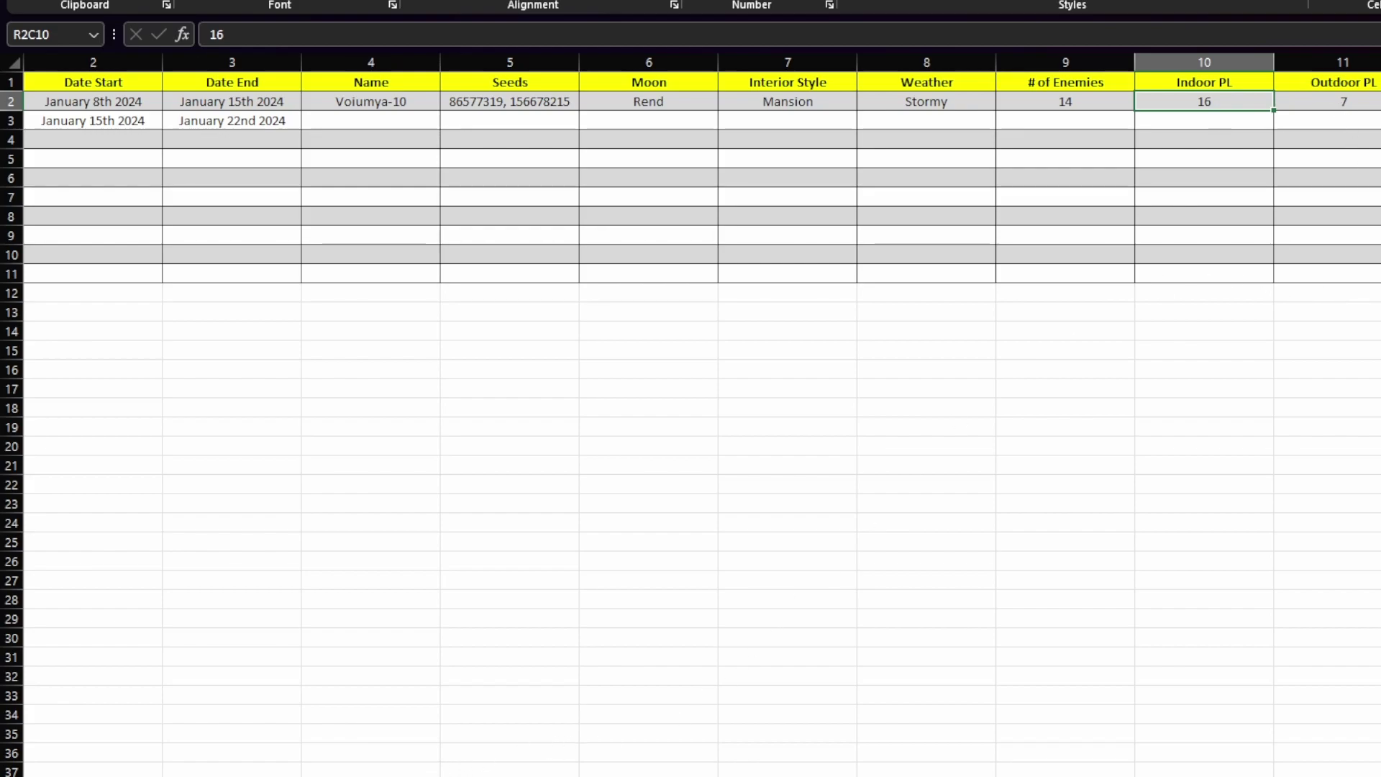
{"action": "scroll", "coordinate": [1316, 768], "scroll_direction": "right", "scroll_amount": 4}
{"action": "left_click", "coordinate": [1000, 100]}
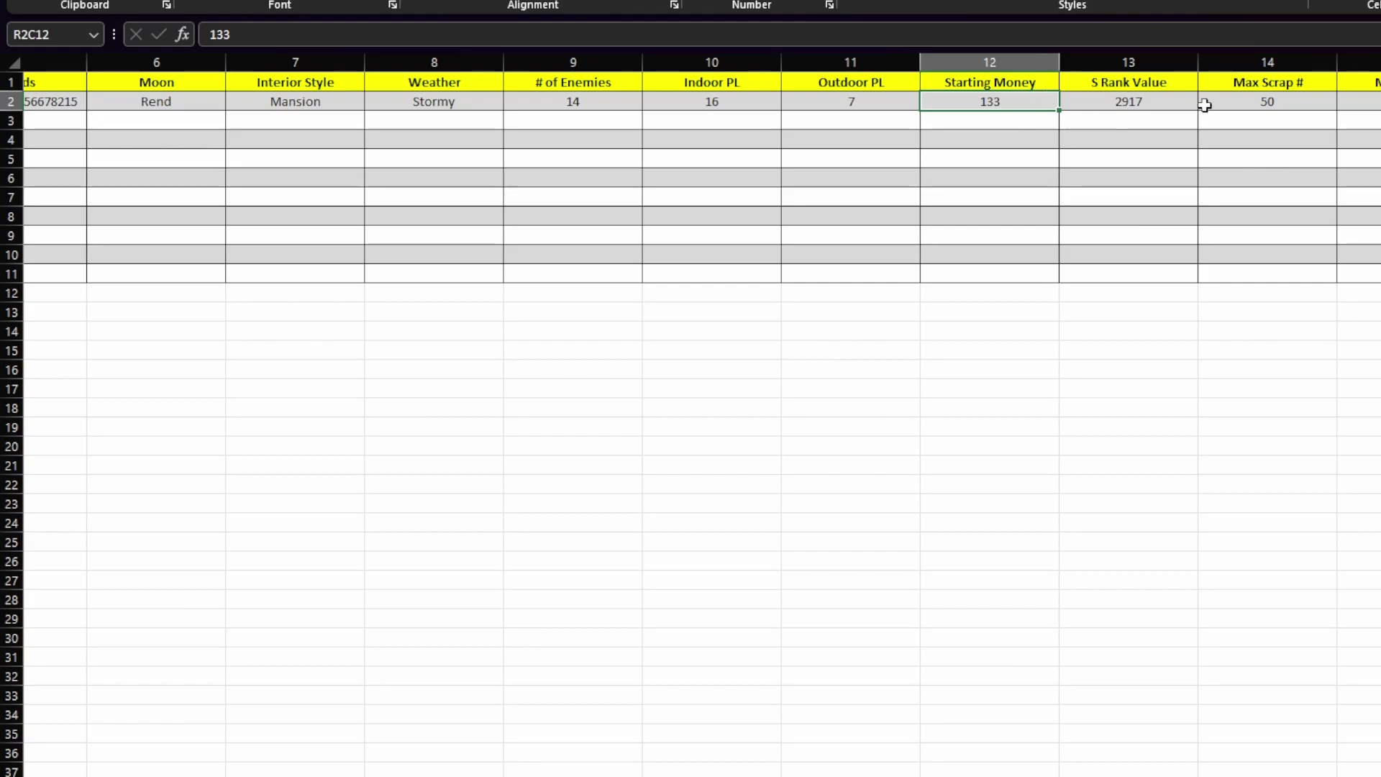
Check week 1's Indoor Entities, Nutcracker, Ghost Girl, Masked, Coil Head, Bracken and Bunker Spider formulas
{"action": "key", "text": "ctrl+Page_Up"}
{"action": "scroll", "coordinate": [539, 608], "scroll_direction": "down", "scroll_amount": 5}
{"action": "scroll", "coordinate": [533, 607], "scroll_direction": "down", "scroll_amount": 1}
{"action": "scroll", "coordinate": [535, 607], "scroll_direction": "up", "scroll_amount": 6}
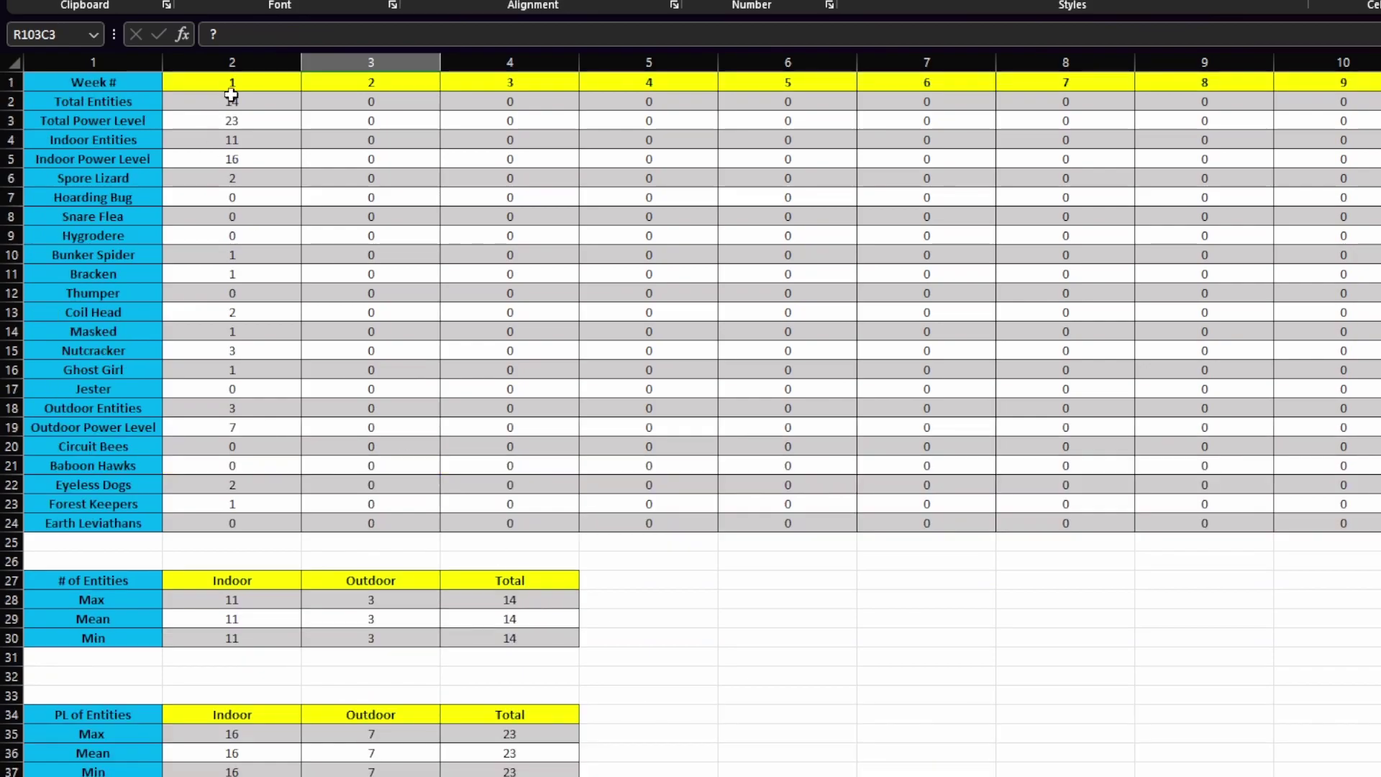
{"action": "left_click", "coordinate": [260, 140]}
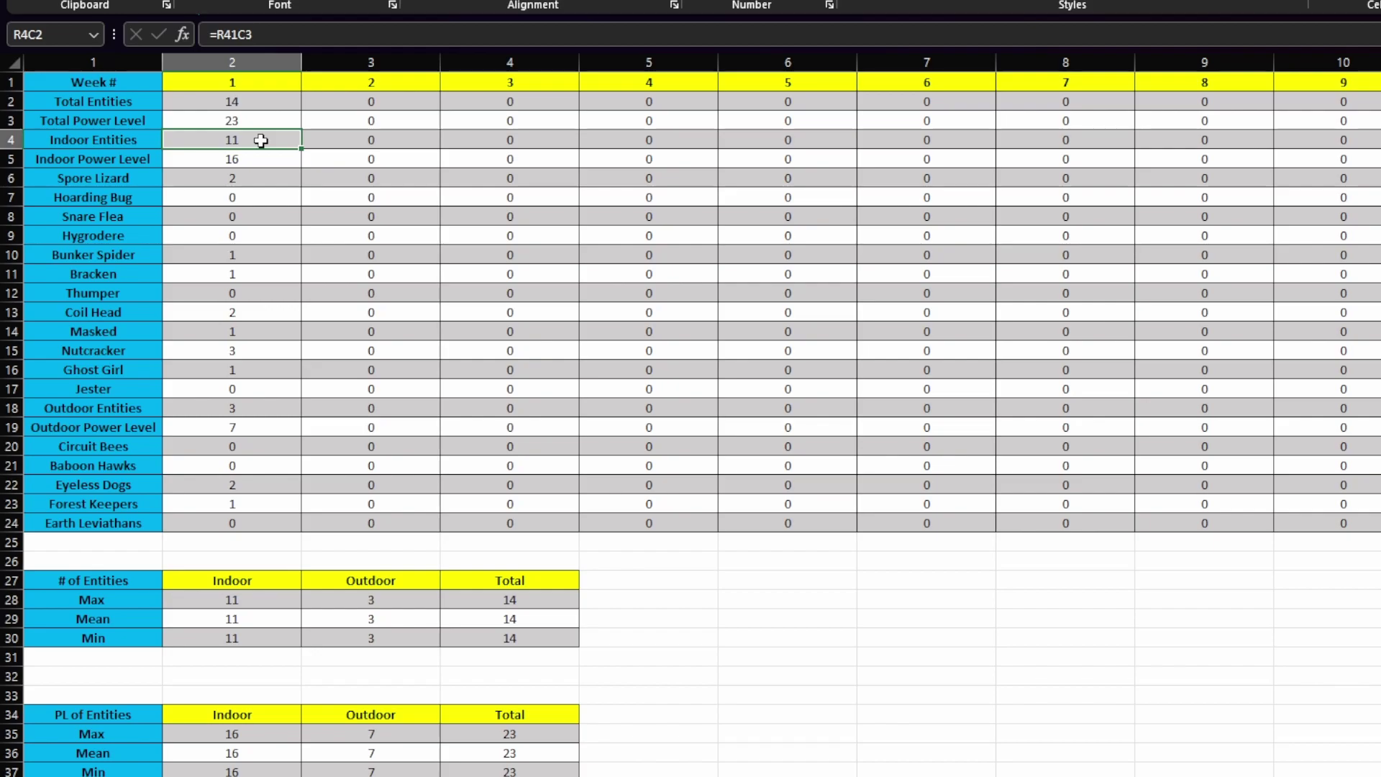
{"action": "left_click", "coordinate": [262, 350]}
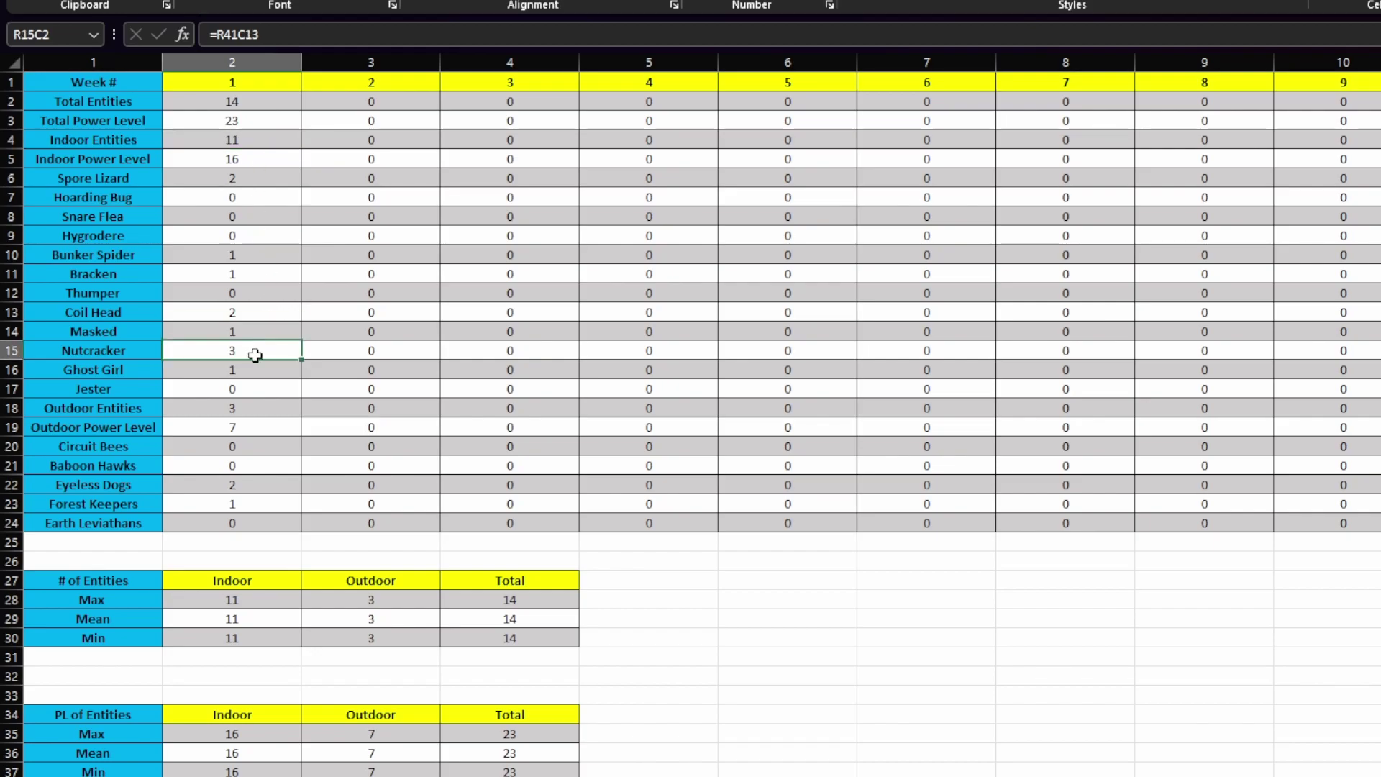
{"action": "left_click", "coordinate": [251, 374]}
{"action": "left_click", "coordinate": [253, 331]}
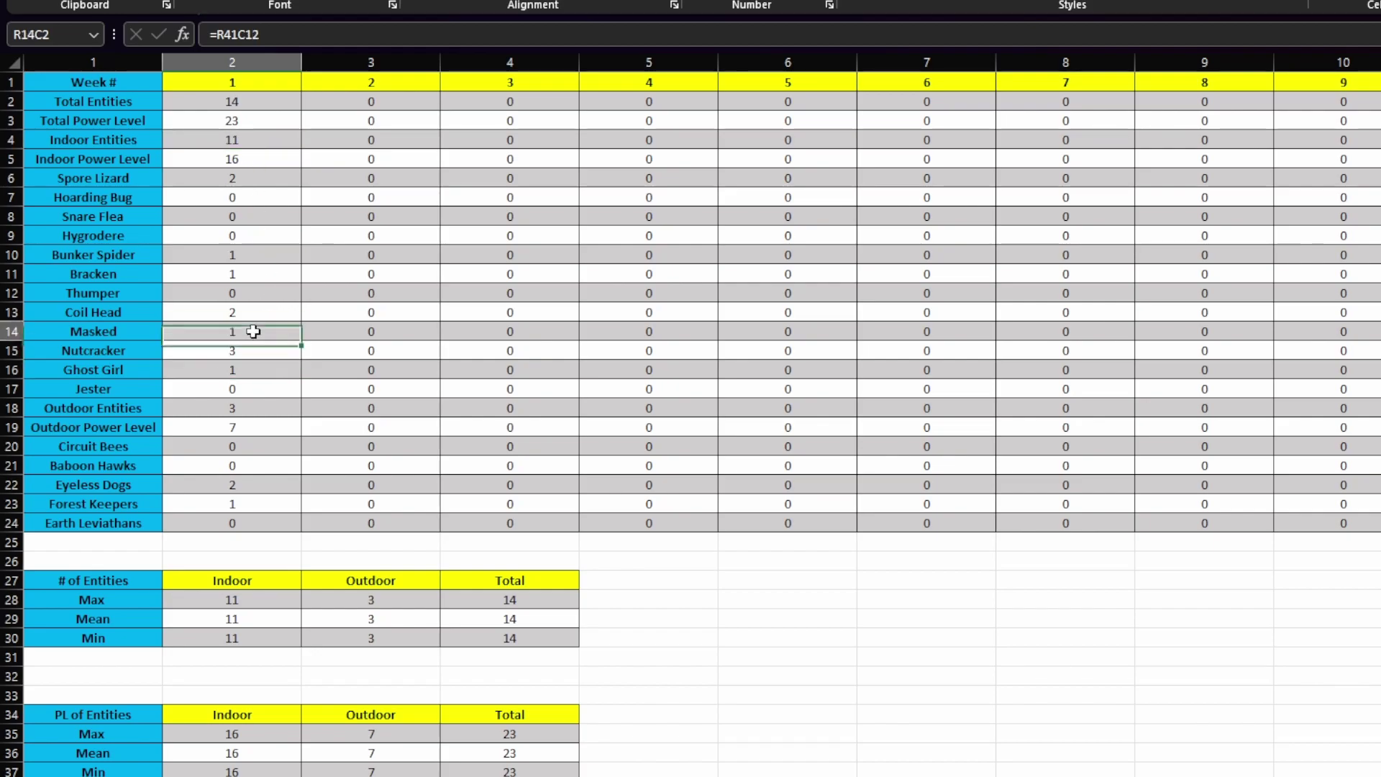
{"action": "left_click", "coordinate": [251, 312]}
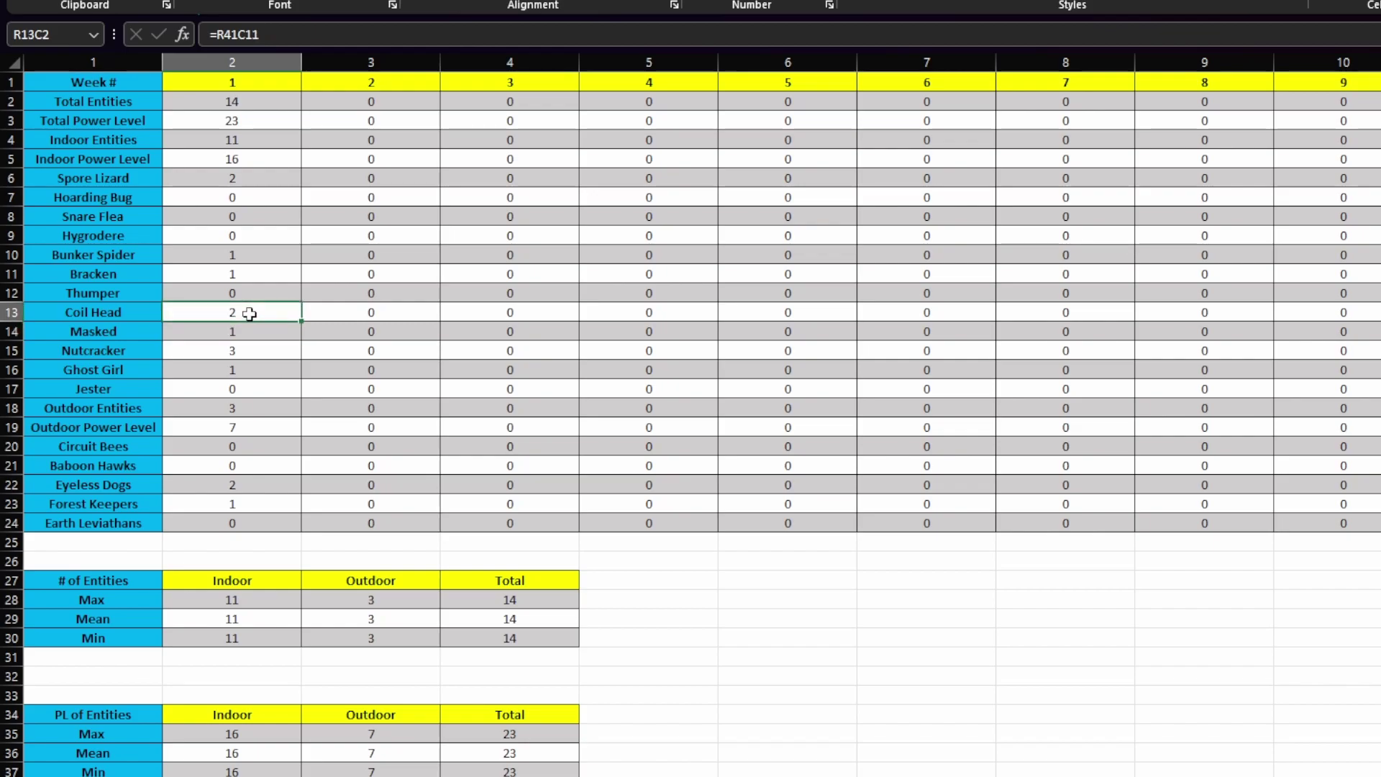
{"action": "left_click", "coordinate": [246, 276]}
{"action": "left_click", "coordinate": [245, 253]}
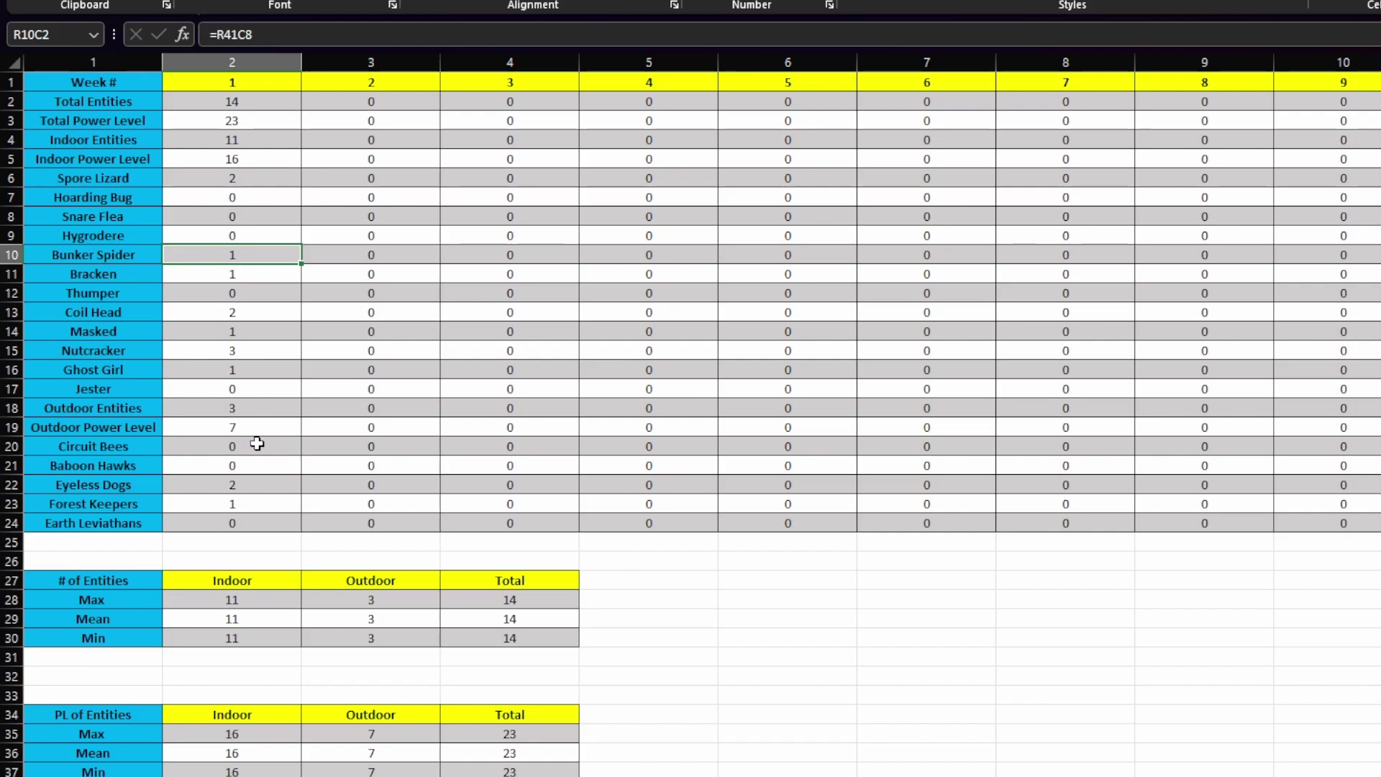
Verify which log cells the Eyeless Dogs and Forest Keepers counts reference
{"action": "left_click", "coordinate": [262, 482]}
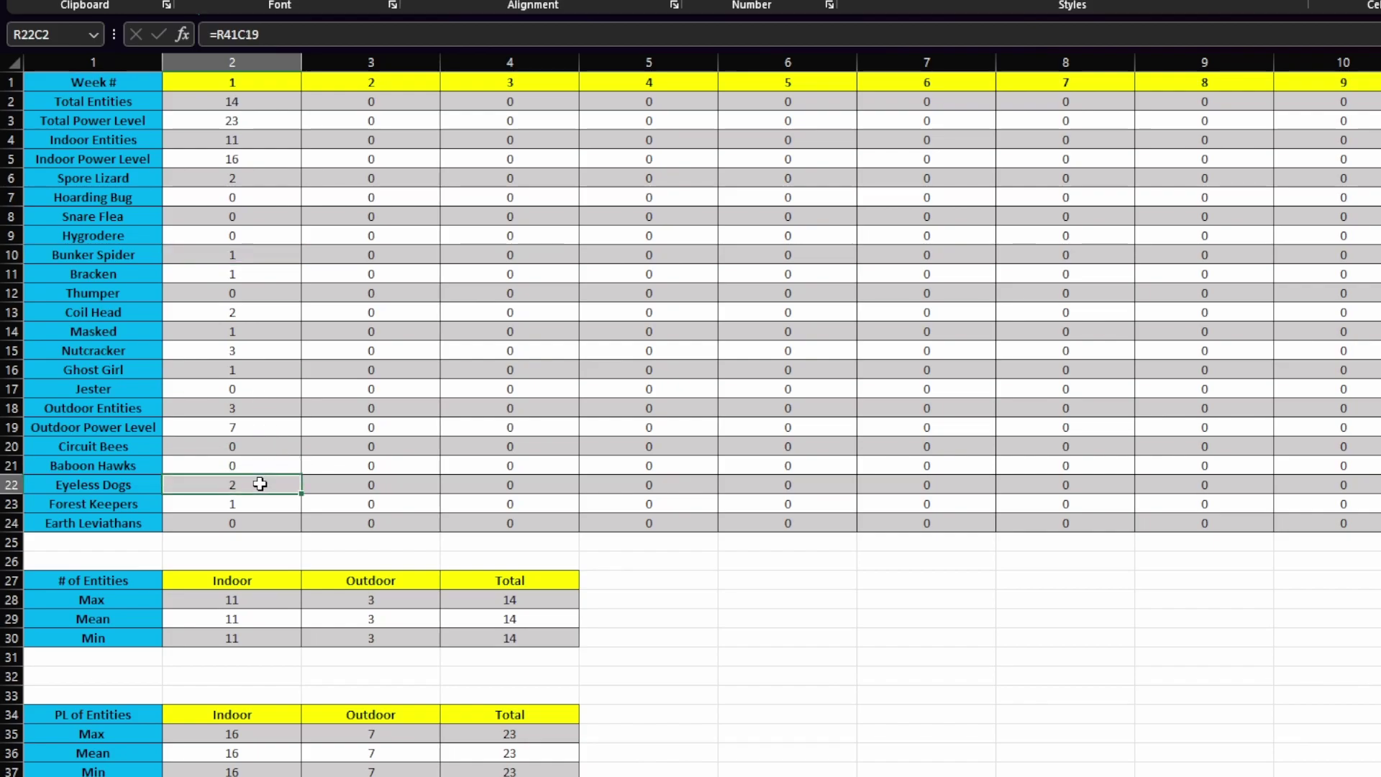
{"action": "left_click", "coordinate": [253, 503]}
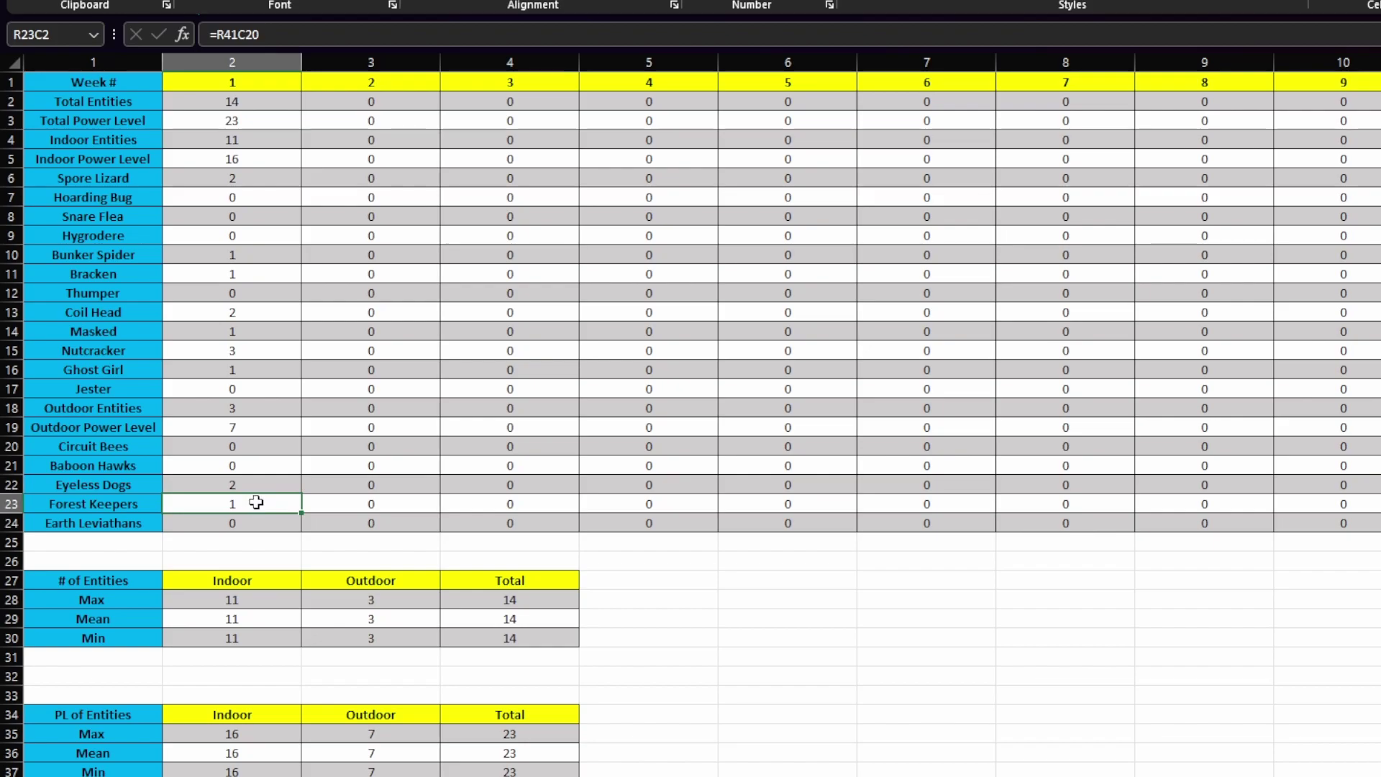
{"action": "left_click", "coordinate": [237, 487]}
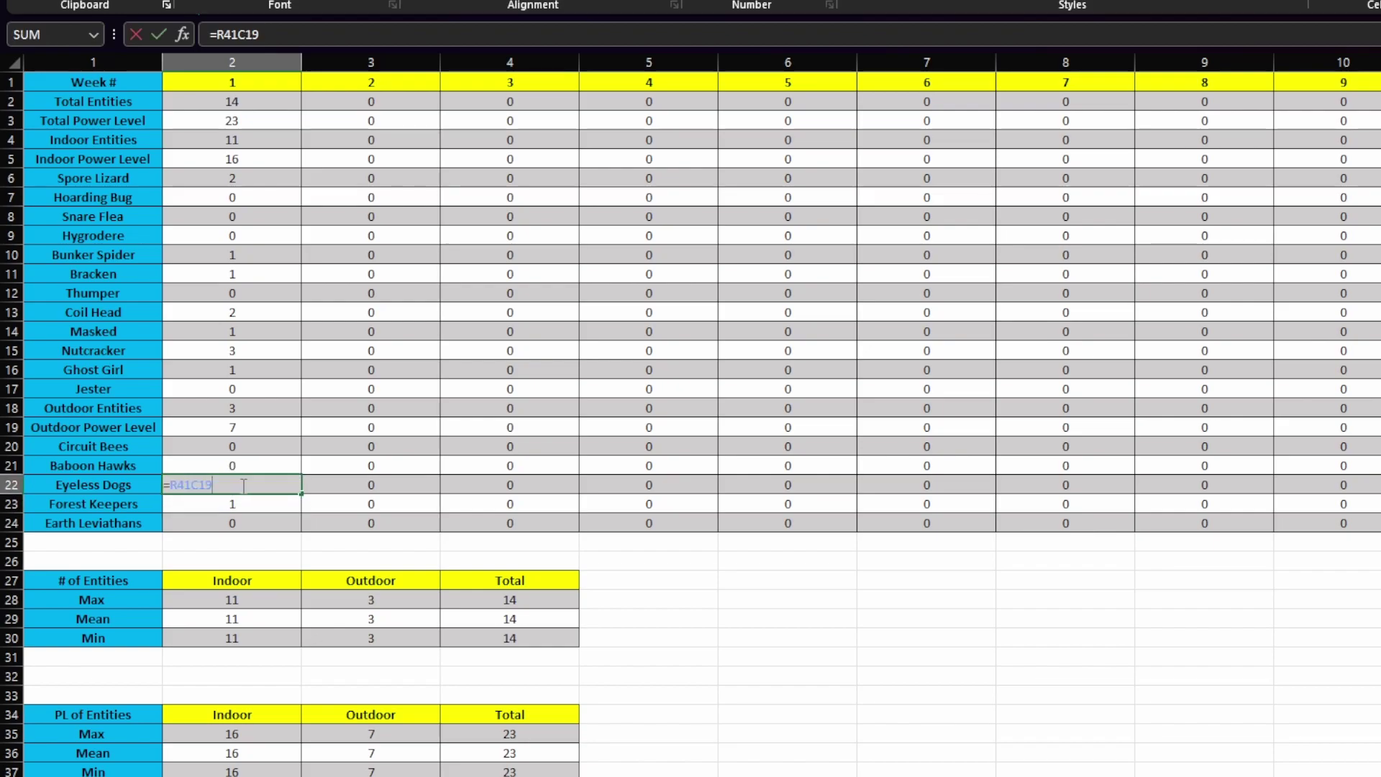
{"action": "left_click", "coordinate": [246, 507]}
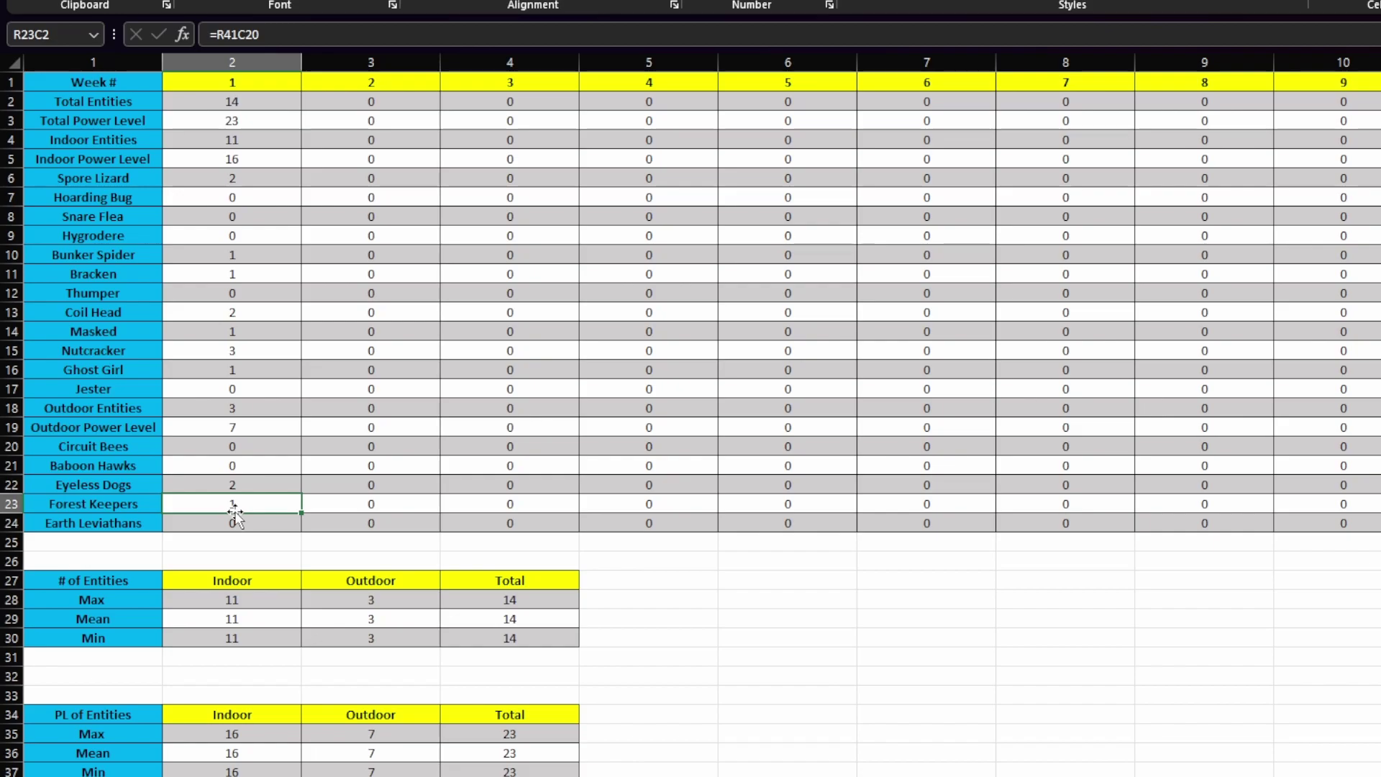
Review the week 1 Fancy Lamp and Tea Kettle values, then edit the Airhorn Value(s) formula
{"action": "key", "text": "ctrl+Page_Down"}
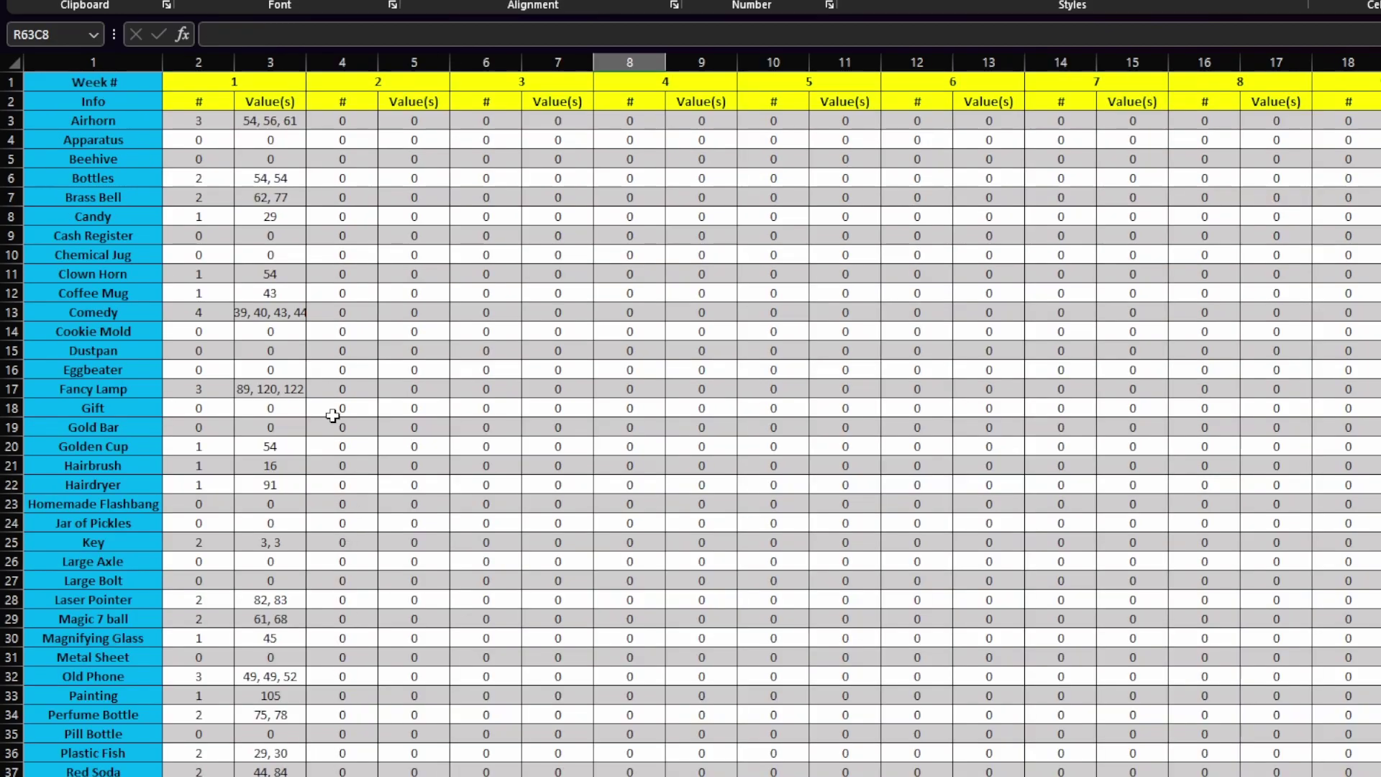
{"action": "scroll", "coordinate": [303, 341], "scroll_direction": "down", "scroll_amount": 6}
{"action": "scroll", "coordinate": [231, 716], "scroll_direction": "up", "scroll_amount": 2}
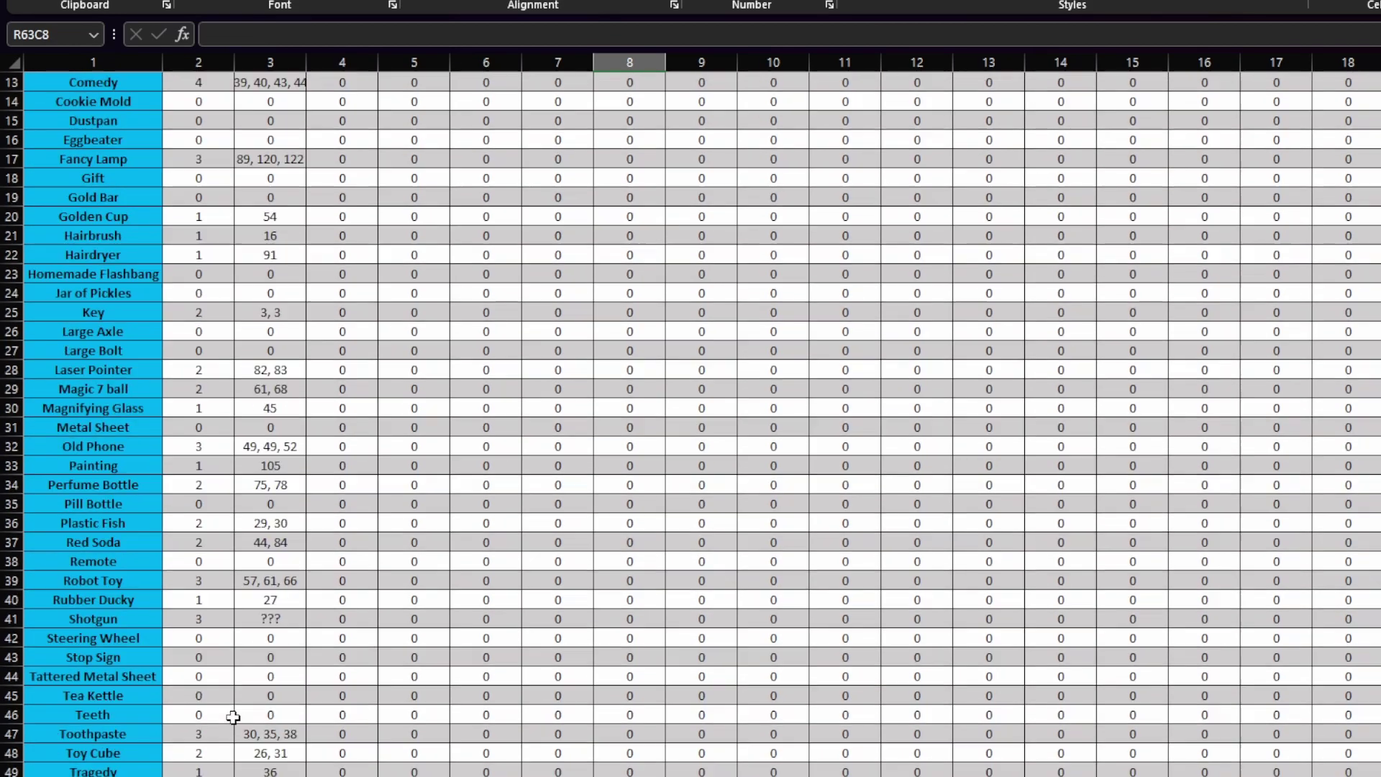
{"action": "scroll", "coordinate": [230, 715], "scroll_direction": "up", "scroll_amount": 3}
{"action": "scroll", "coordinate": [233, 718], "scroll_direction": "down", "scroll_amount": 1}
{"action": "scroll", "coordinate": [233, 718], "scroll_direction": "down", "scroll_amount": 6}
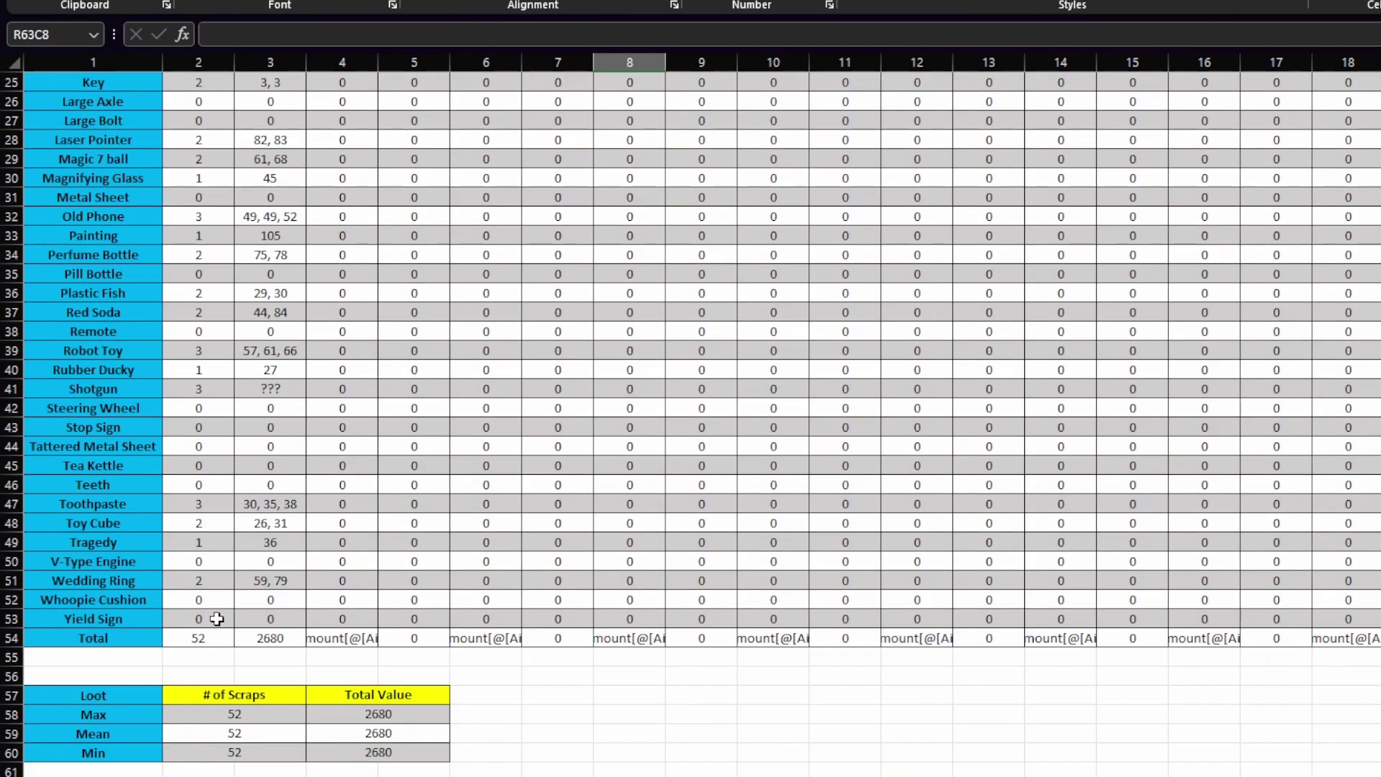
{"action": "scroll", "coordinate": [216, 609], "scroll_direction": "up", "scroll_amount": 1}
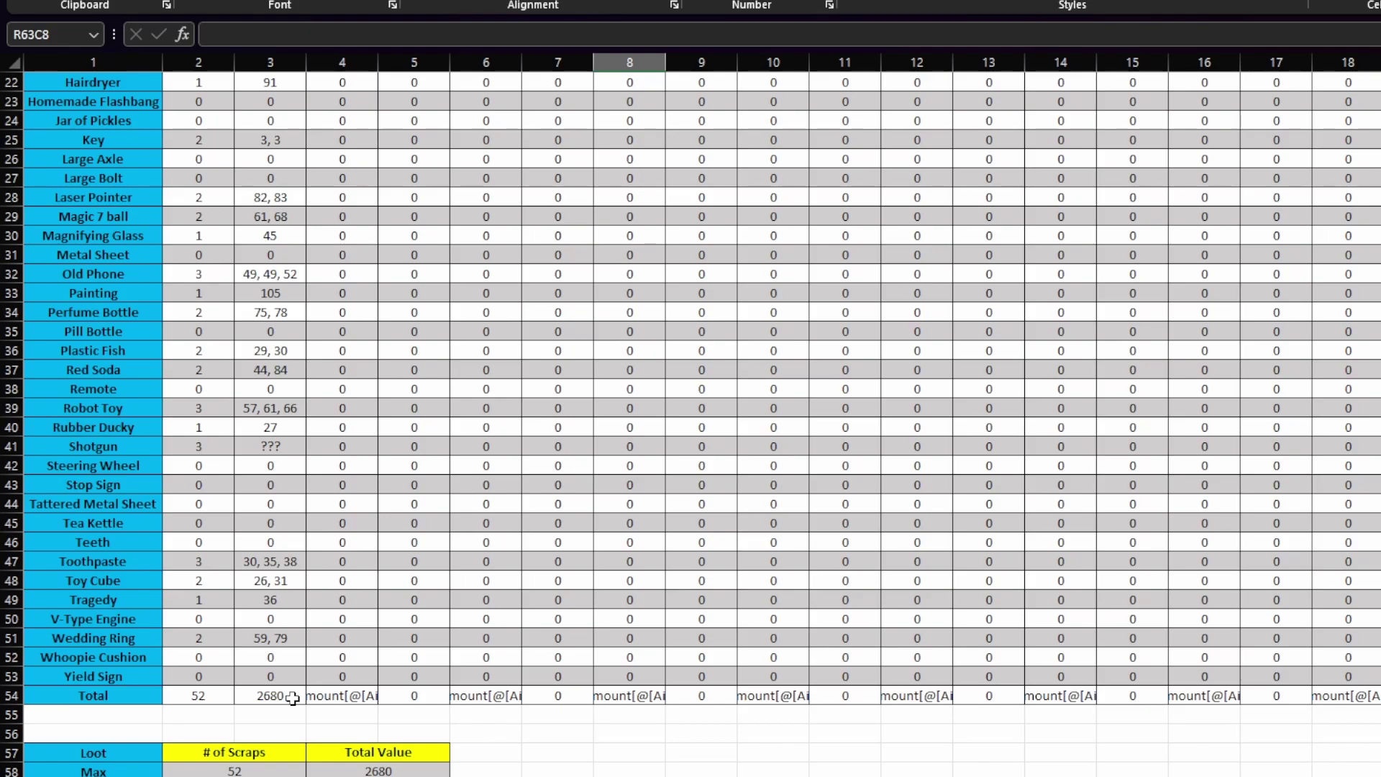
{"action": "scroll", "coordinate": [292, 690], "scroll_direction": "down", "scroll_amount": 3}
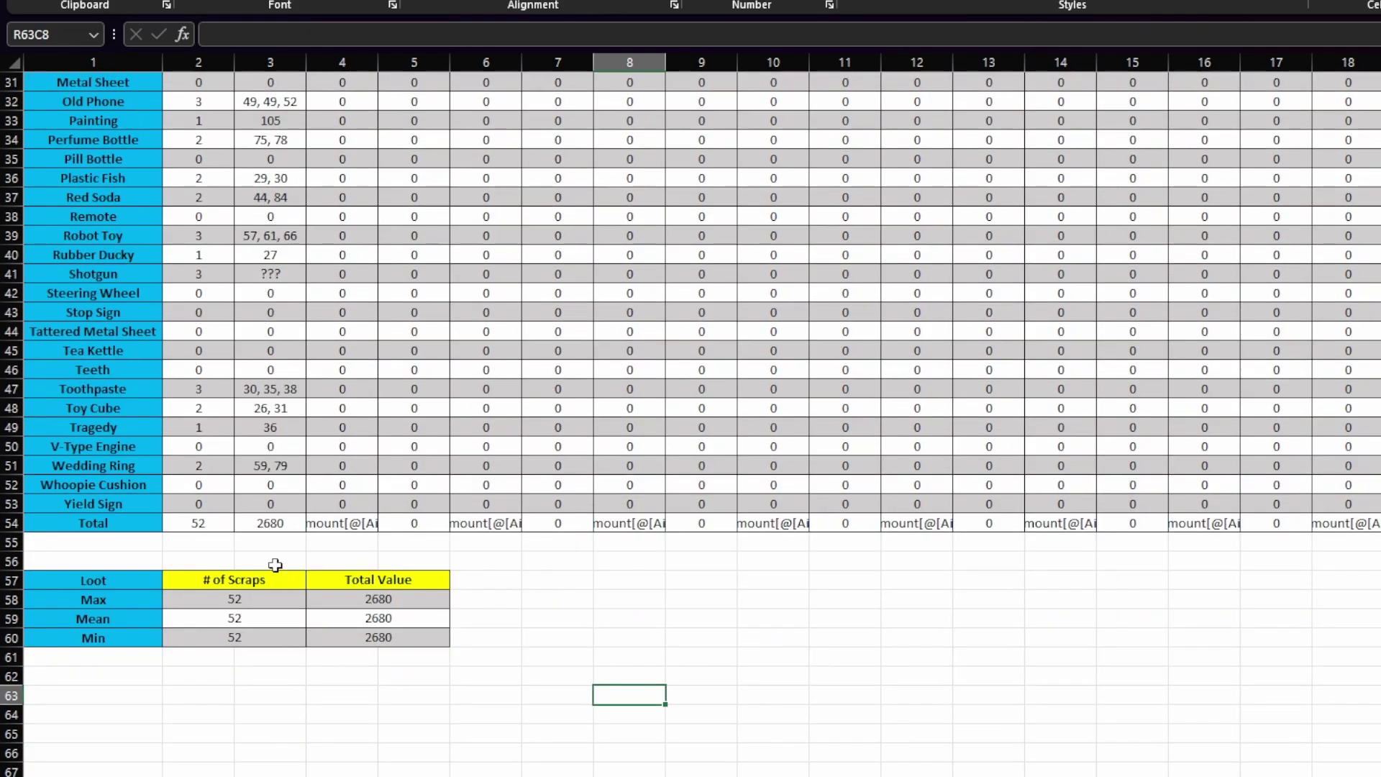
{"action": "scroll", "coordinate": [278, 648], "scroll_direction": "up", "scroll_amount": 10}
{"action": "scroll", "coordinate": [282, 206], "scroll_direction": "down", "scroll_amount": 1}
{"action": "left_click", "coordinate": [285, 331]}
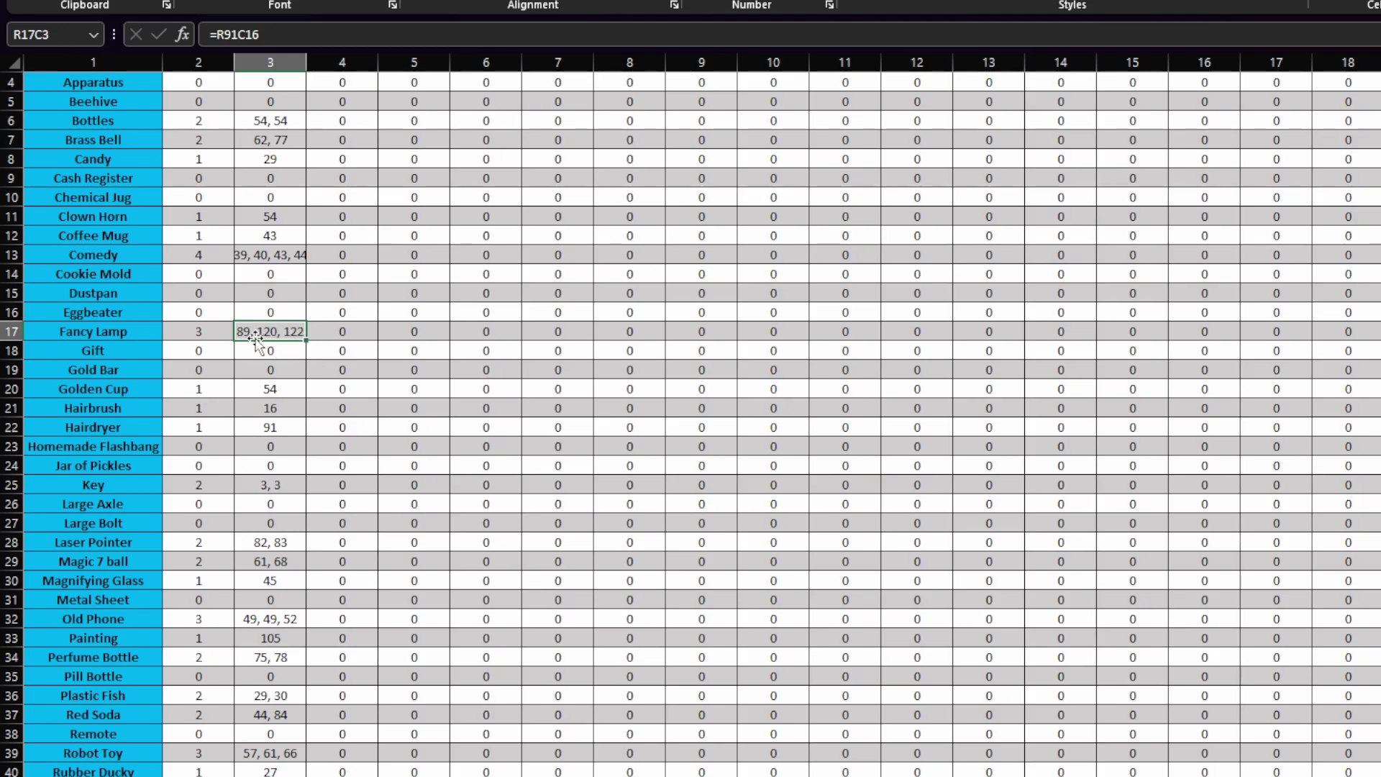
{"action": "scroll", "coordinate": [313, 424], "scroll_direction": "down", "scroll_amount": 1}
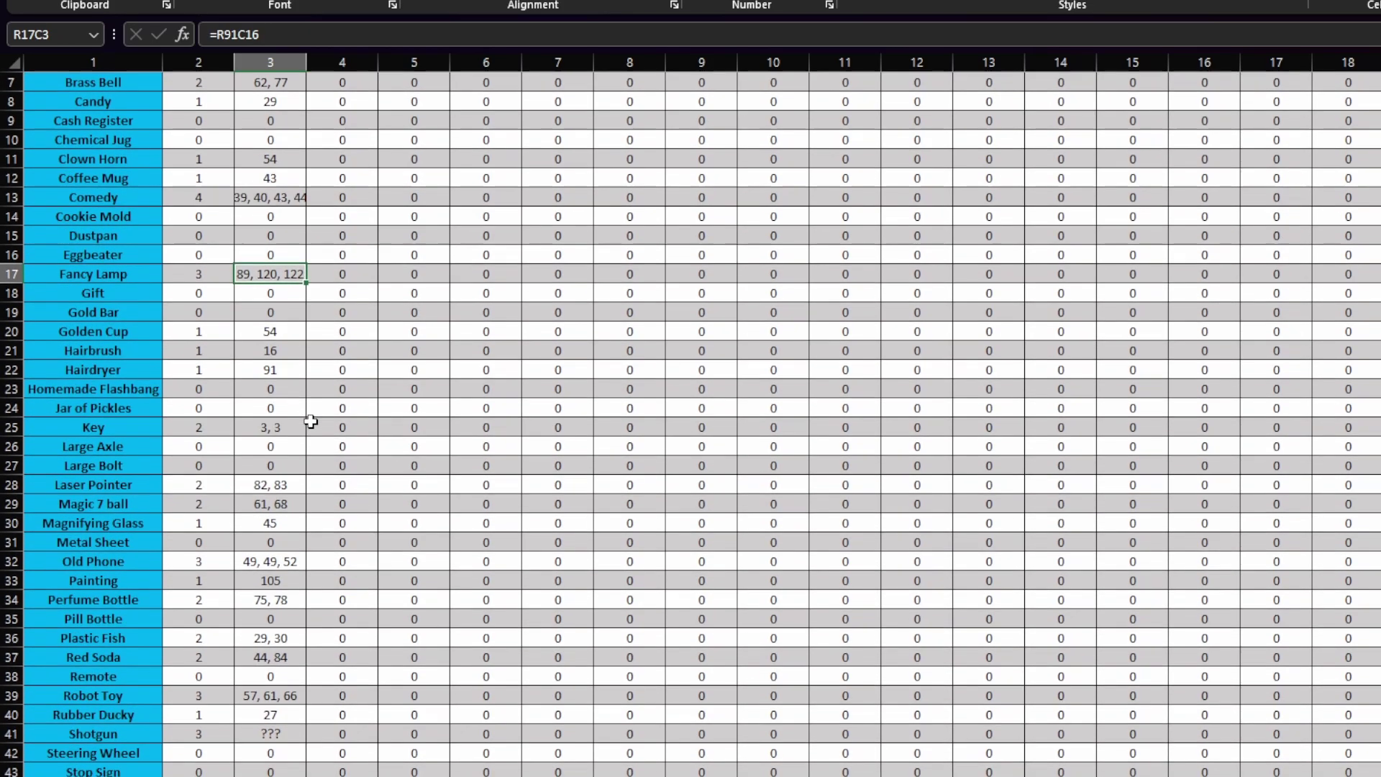
{"action": "scroll", "coordinate": [309, 421], "scroll_direction": "down", "scroll_amount": 1}
{"action": "scroll", "coordinate": [307, 419], "scroll_direction": "down", "scroll_amount": 2}
{"action": "scroll", "coordinate": [307, 419], "scroll_direction": "down", "scroll_amount": 1}
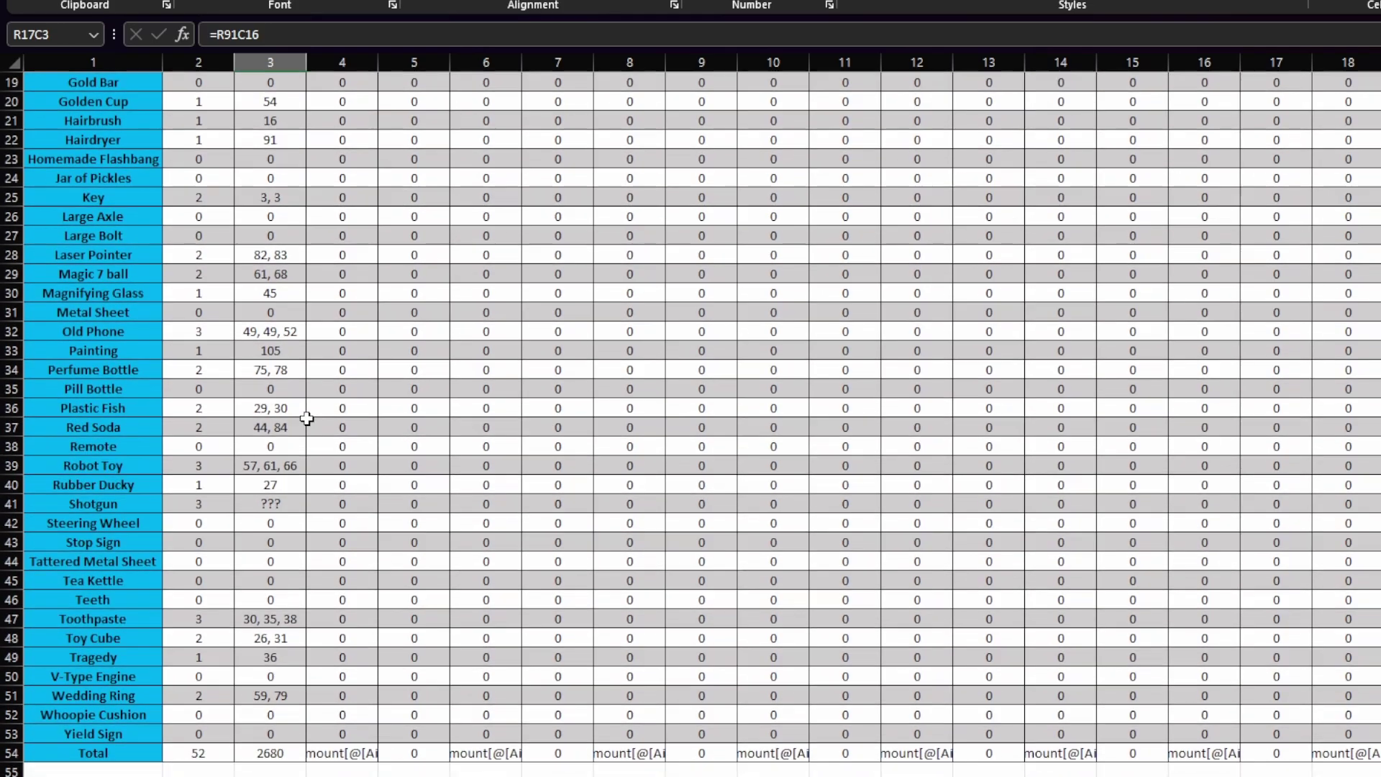
{"action": "scroll", "coordinate": [283, 697], "scroll_direction": "up", "scroll_amount": 2}
{"action": "left_click", "coordinate": [263, 690]}
{"action": "scroll", "coordinate": [264, 688], "scroll_direction": "up", "scroll_amount": 4}
{"action": "scroll", "coordinate": [264, 689], "scroll_direction": "up", "scroll_amount": 1}
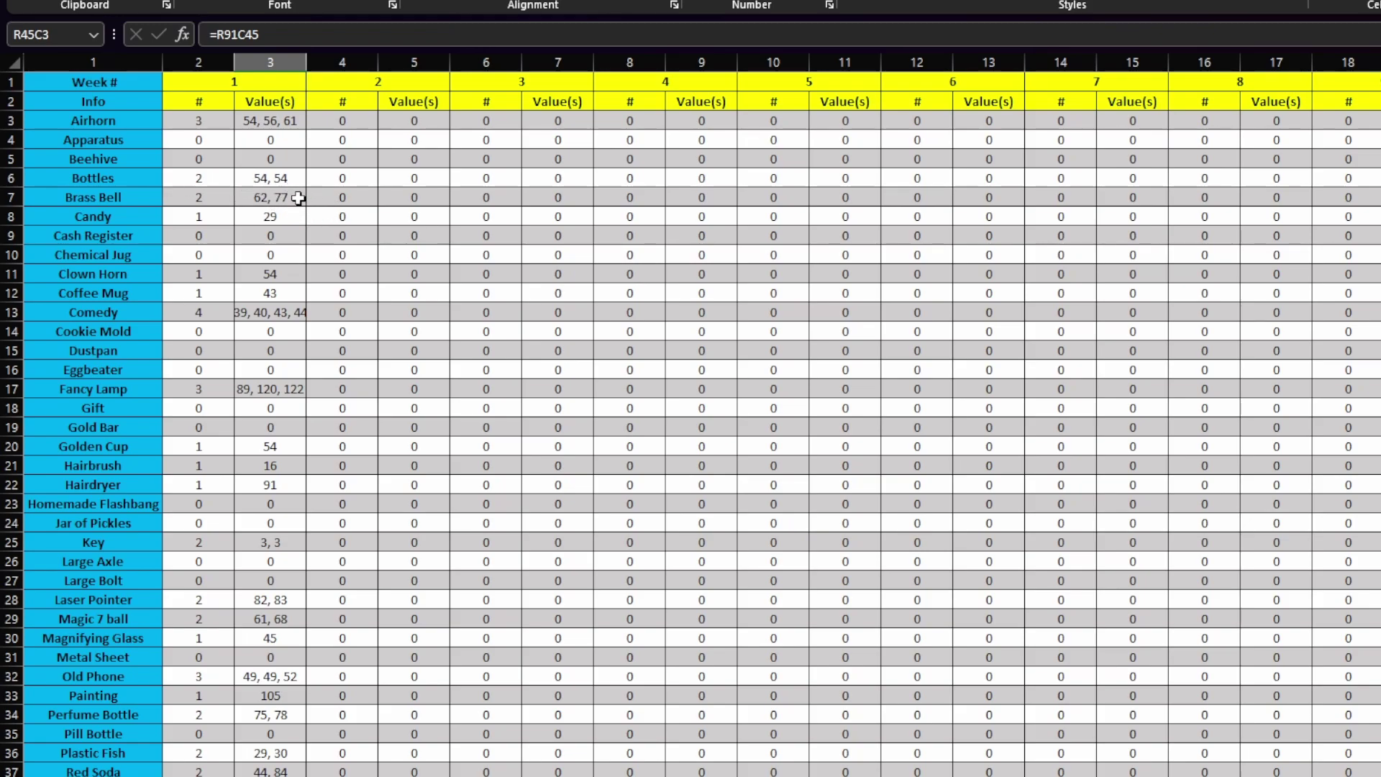
{"action": "double_click", "coordinate": [293, 125]}
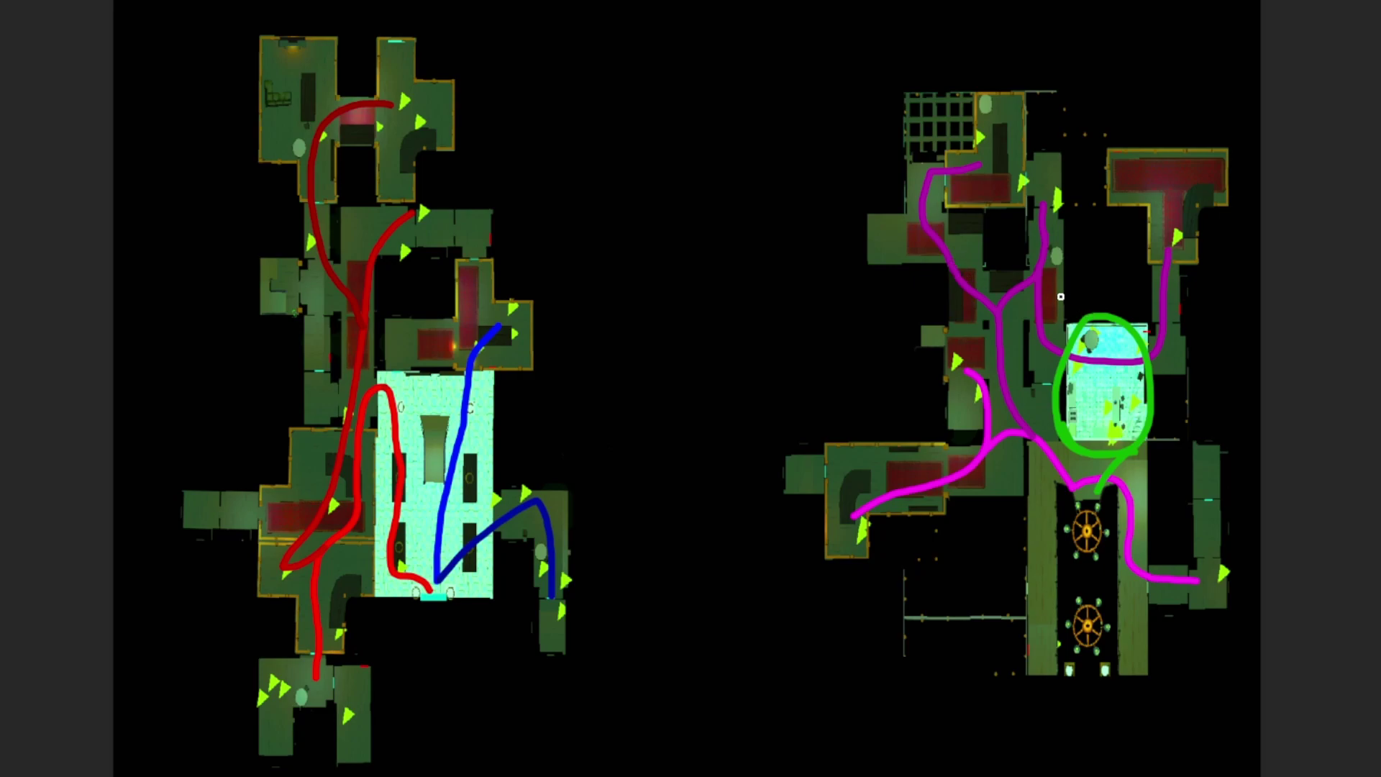
Circle the loot marker in the right map's upper-right room
{"action": "left_click_drag", "start_coordinate": [1027, 174], "coordinate": [1030, 178]}
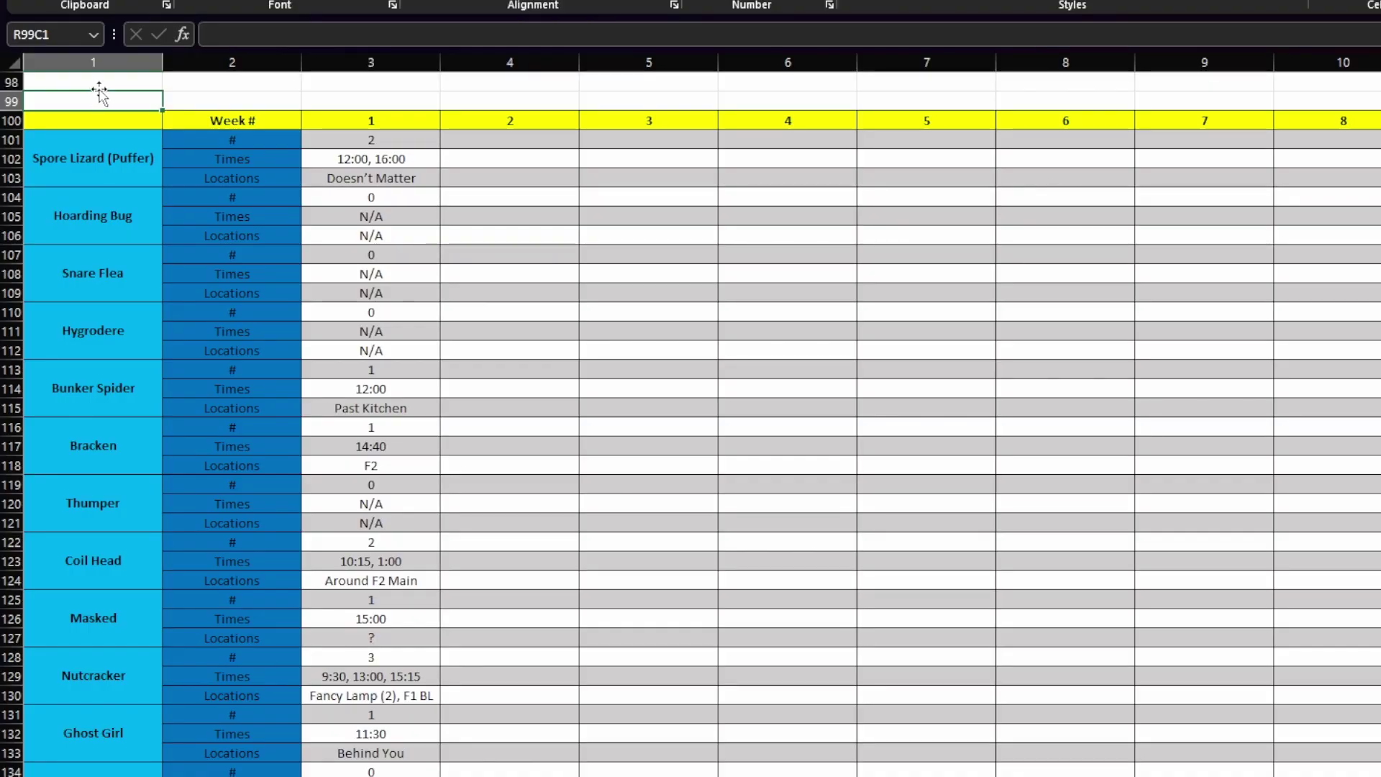
{"action": "scroll", "coordinate": [463, 188], "scroll_direction": "down", "scroll_amount": 1}
{"action": "scroll", "coordinate": [369, 200], "scroll_direction": "down", "scroll_amount": 1}
{"action": "scroll", "coordinate": [369, 201], "scroll_direction": "down", "scroll_amount": 1}
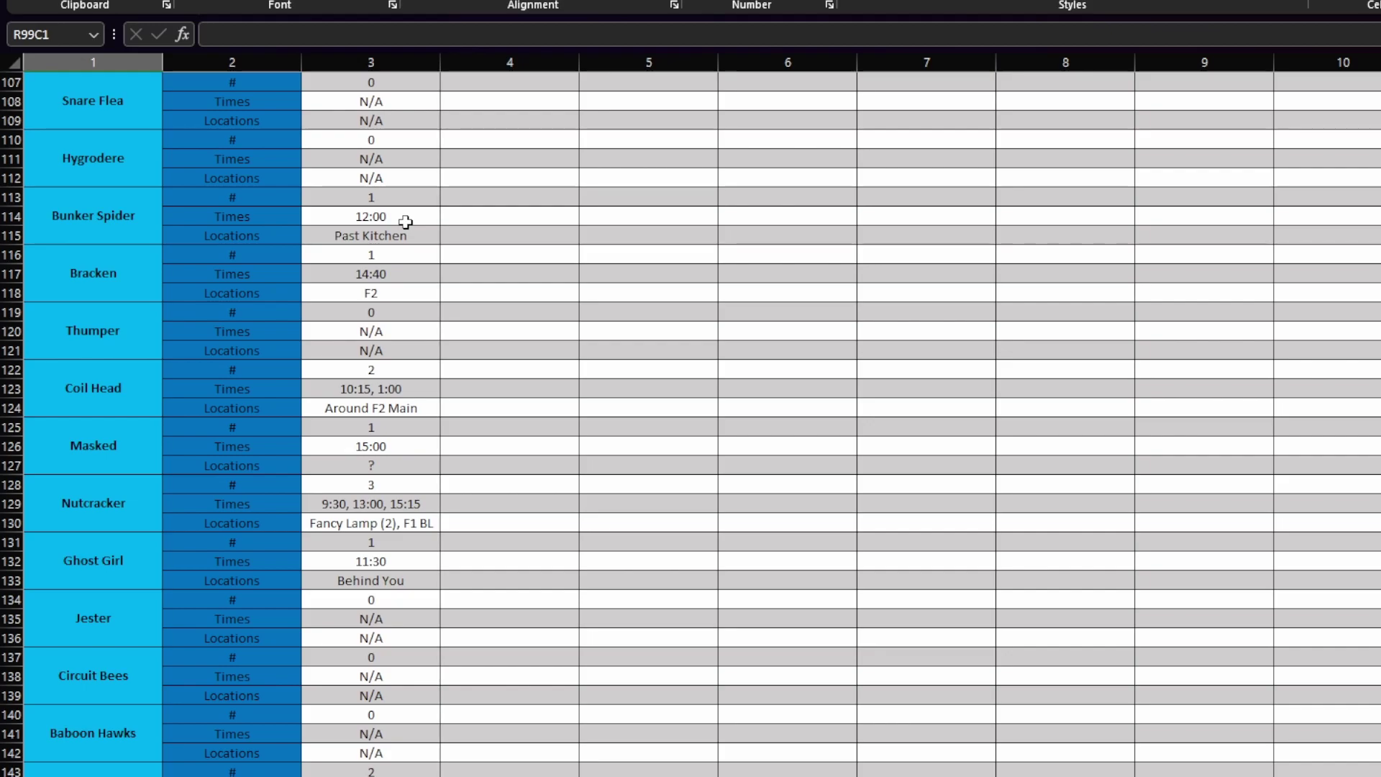
{"action": "scroll", "coordinate": [405, 221], "scroll_direction": "down", "scroll_amount": 1}
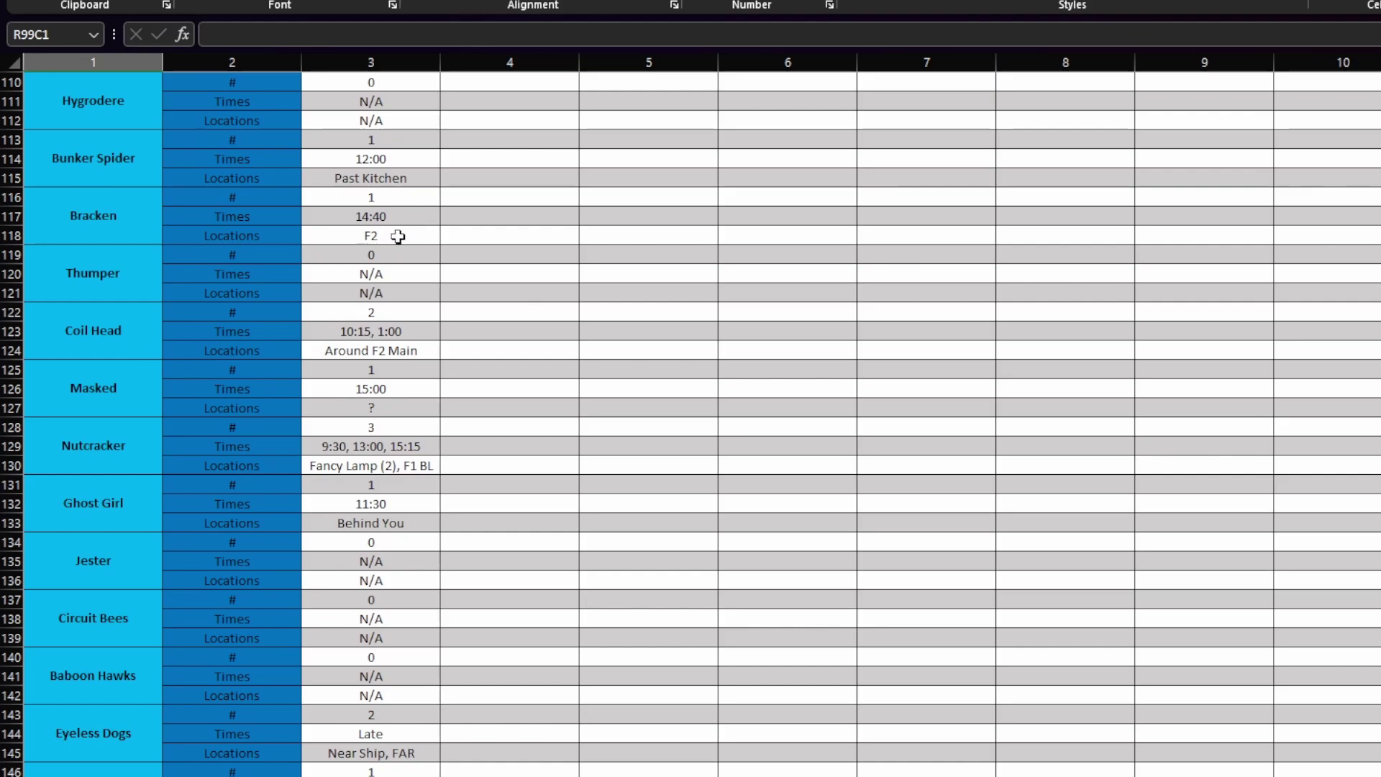
{"action": "scroll", "coordinate": [397, 236], "scroll_direction": "down", "scroll_amount": 1}
{"action": "scroll", "coordinate": [425, 287], "scroll_direction": "down", "scroll_amount": 1}
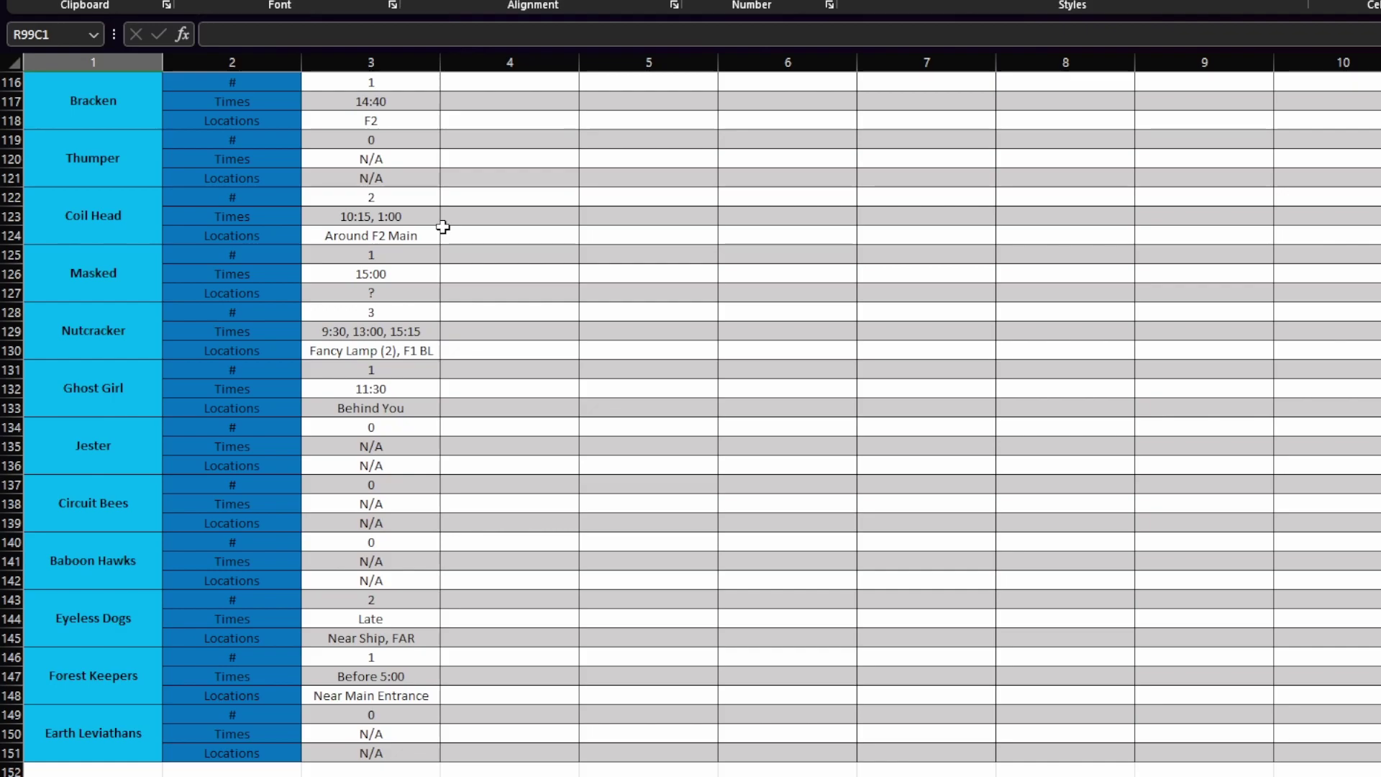
{"action": "scroll", "coordinate": [443, 226], "scroll_direction": "down", "scroll_amount": 1}
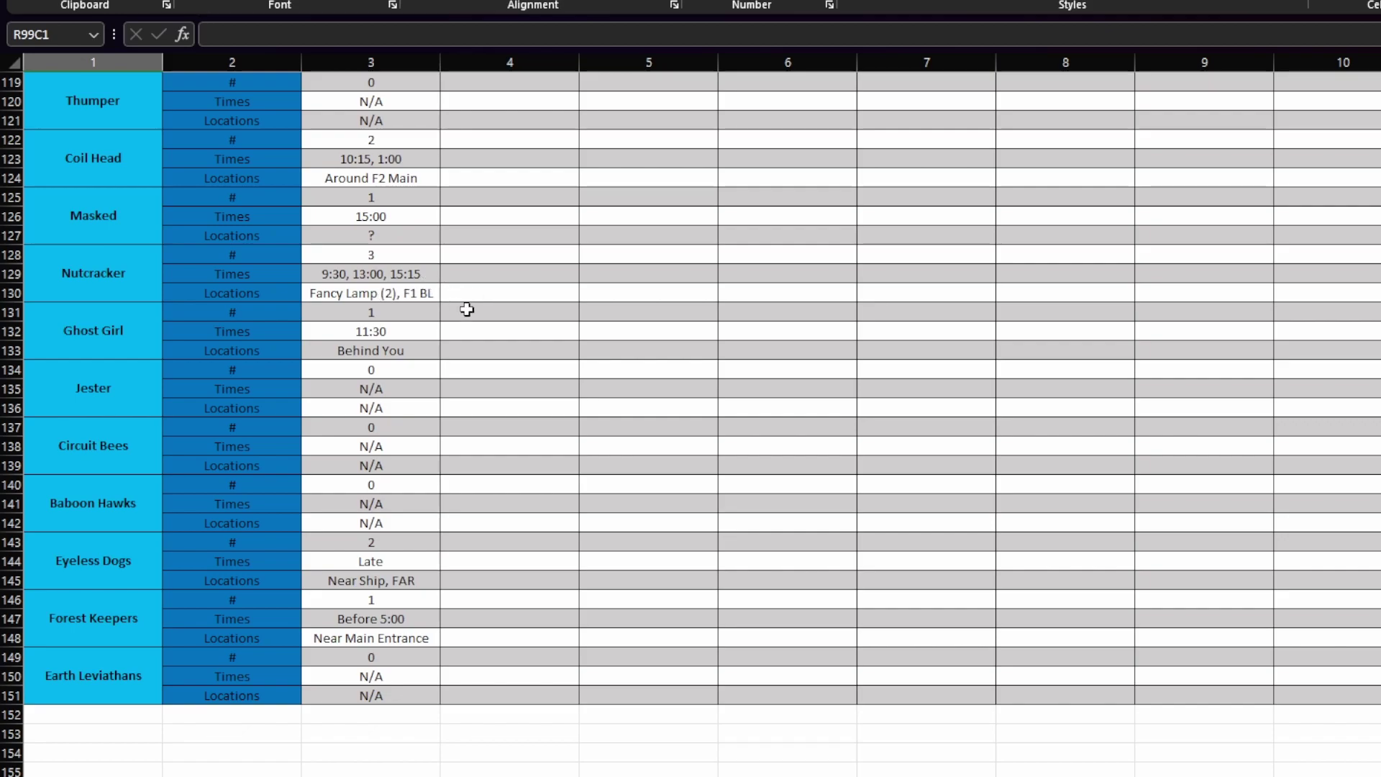
{"action": "scroll", "coordinate": [468, 312], "scroll_direction": "down", "scroll_amount": 1}
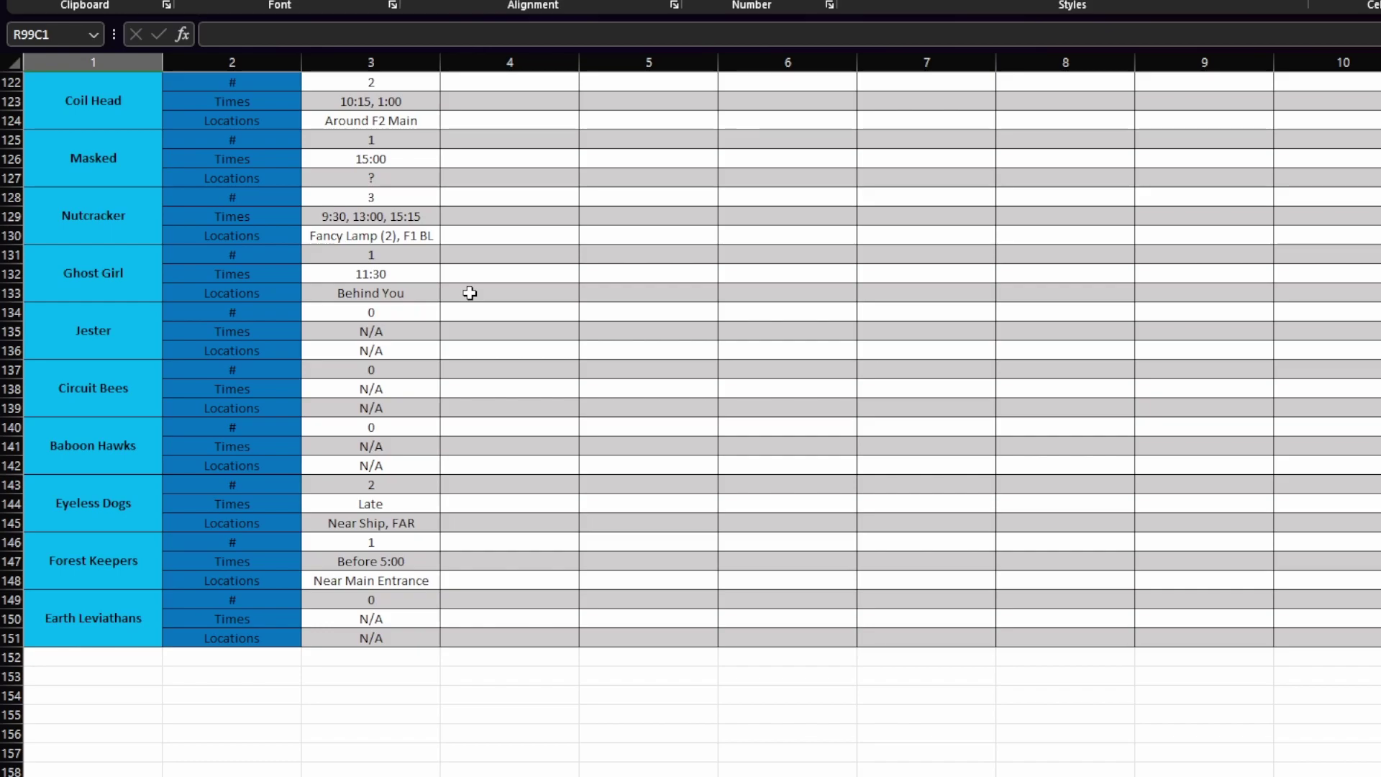
{"action": "scroll", "coordinate": [469, 292], "scroll_direction": "down", "scroll_amount": 1}
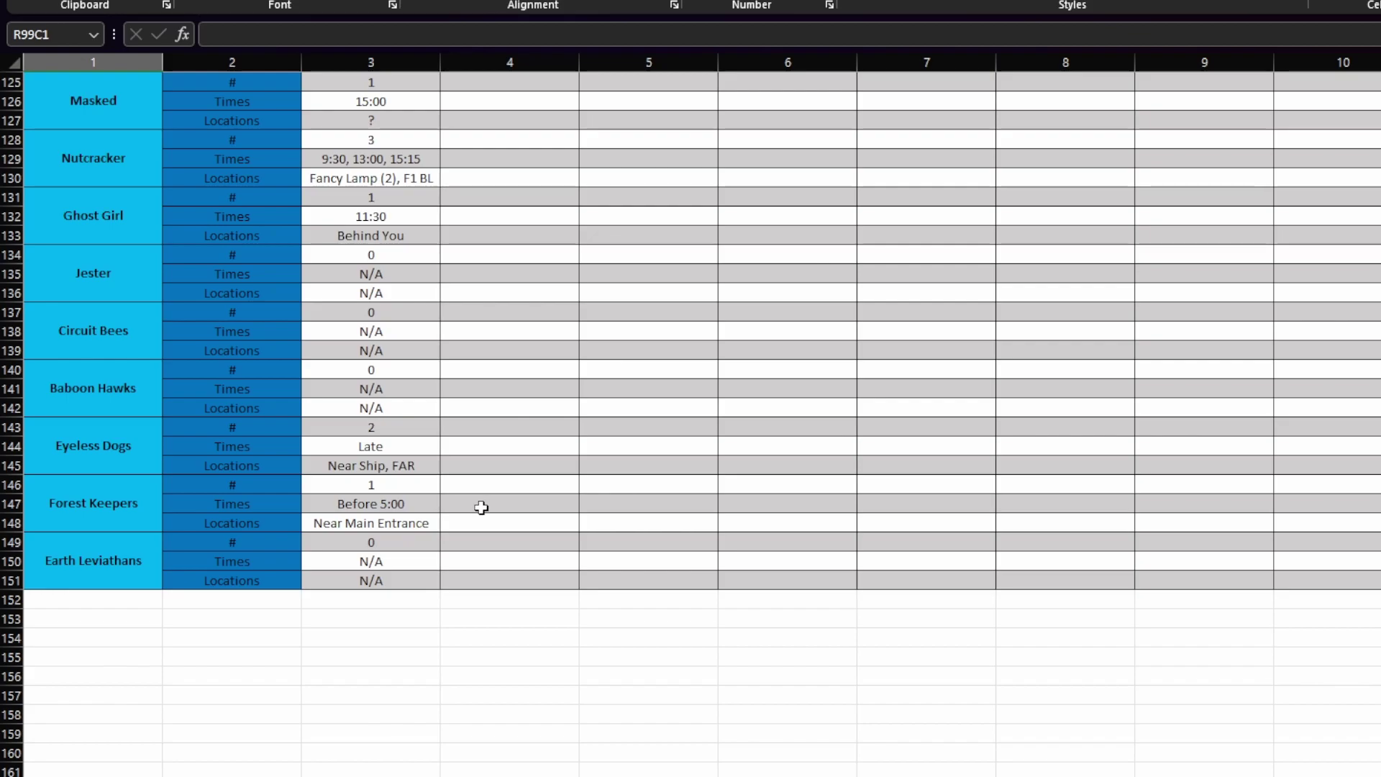
{"action": "scroll", "coordinate": [481, 507], "scroll_direction": "up", "scroll_amount": 4}
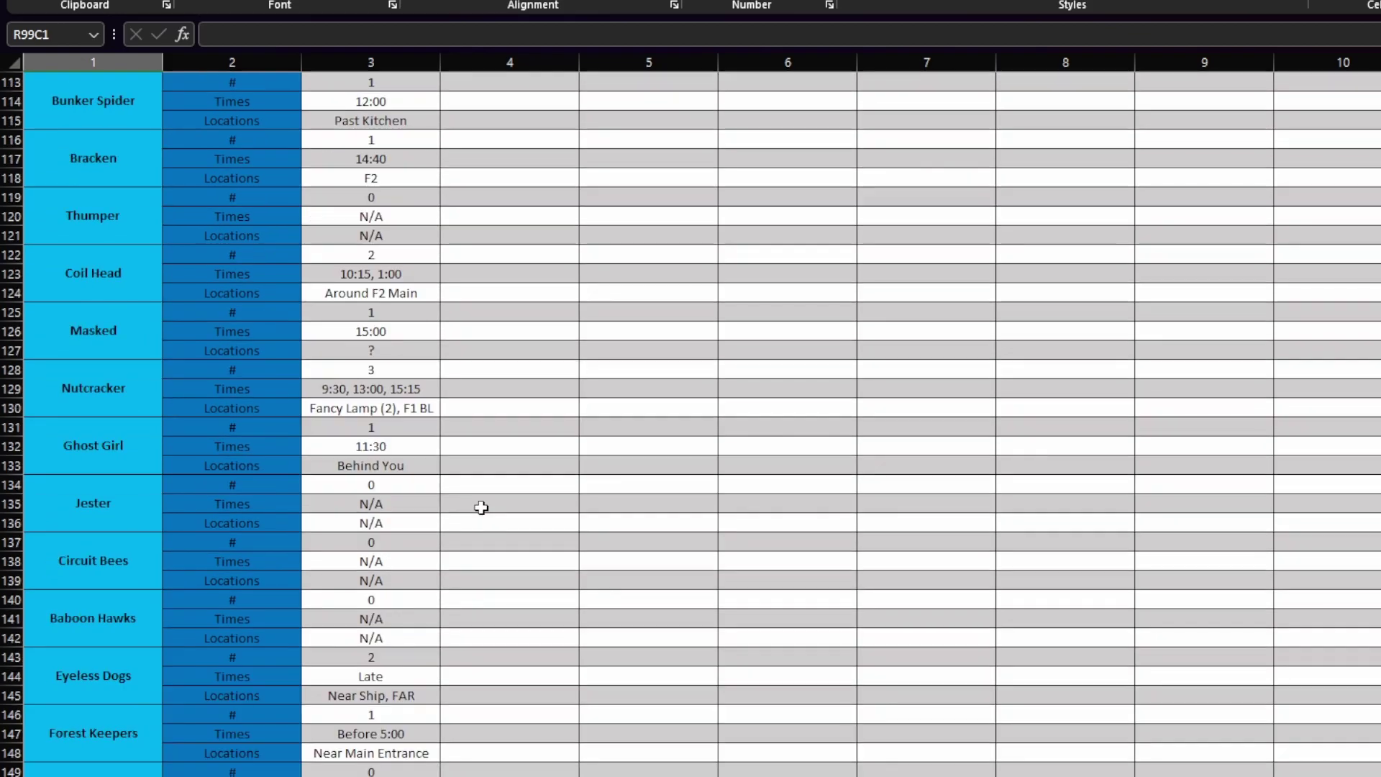
{"action": "scroll", "coordinate": [481, 507], "scroll_direction": "up", "scroll_amount": 4}
{"action": "scroll", "coordinate": [481, 507], "scroll_direction": "up", "scroll_amount": 1}
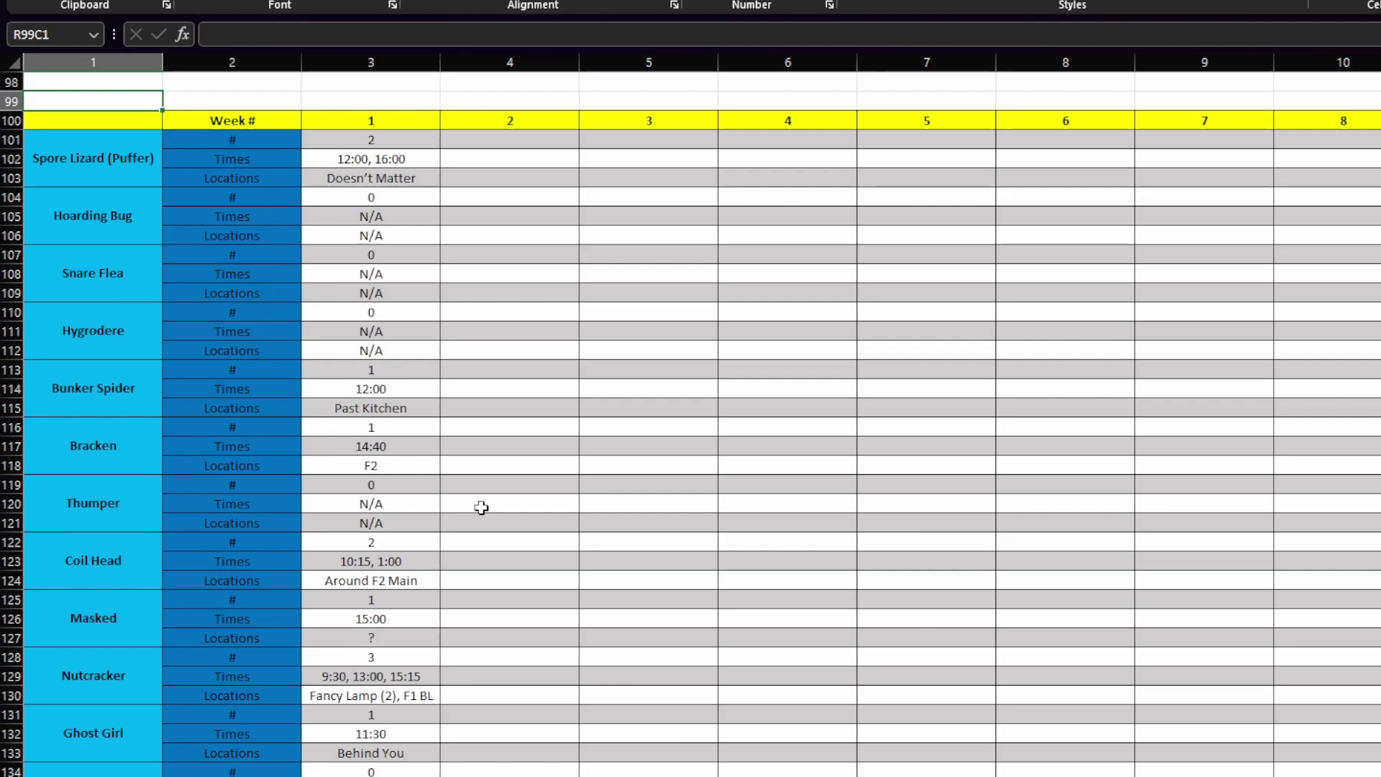
{"action": "scroll", "coordinate": [471, 459], "scroll_direction": "down", "scroll_amount": 1}
{"action": "scroll", "coordinate": [443, 508], "scroll_direction": "down", "scroll_amount": 1}
{"action": "scroll", "coordinate": [427, 604], "scroll_direction": "down", "scroll_amount": 1}
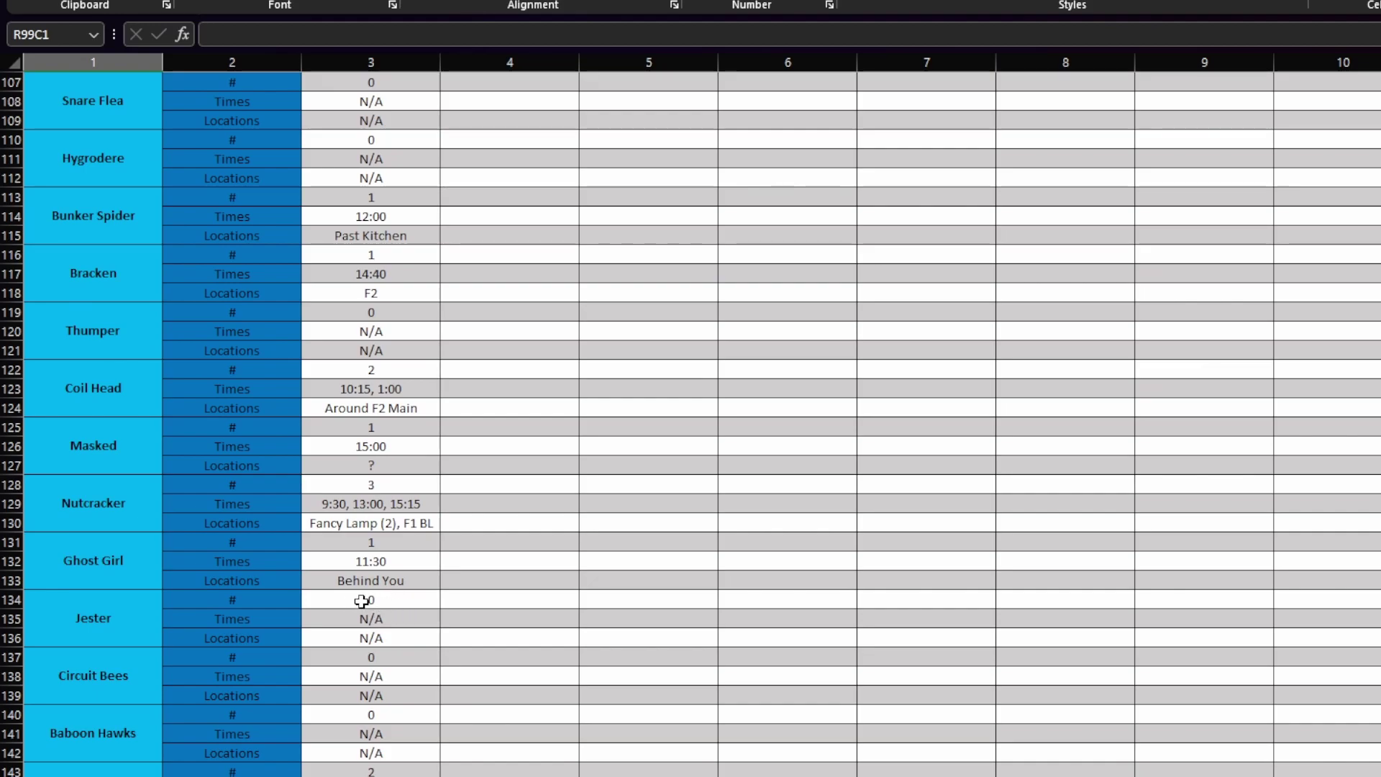
{"action": "scroll", "coordinate": [432, 572], "scroll_direction": "up", "scroll_amount": 2}
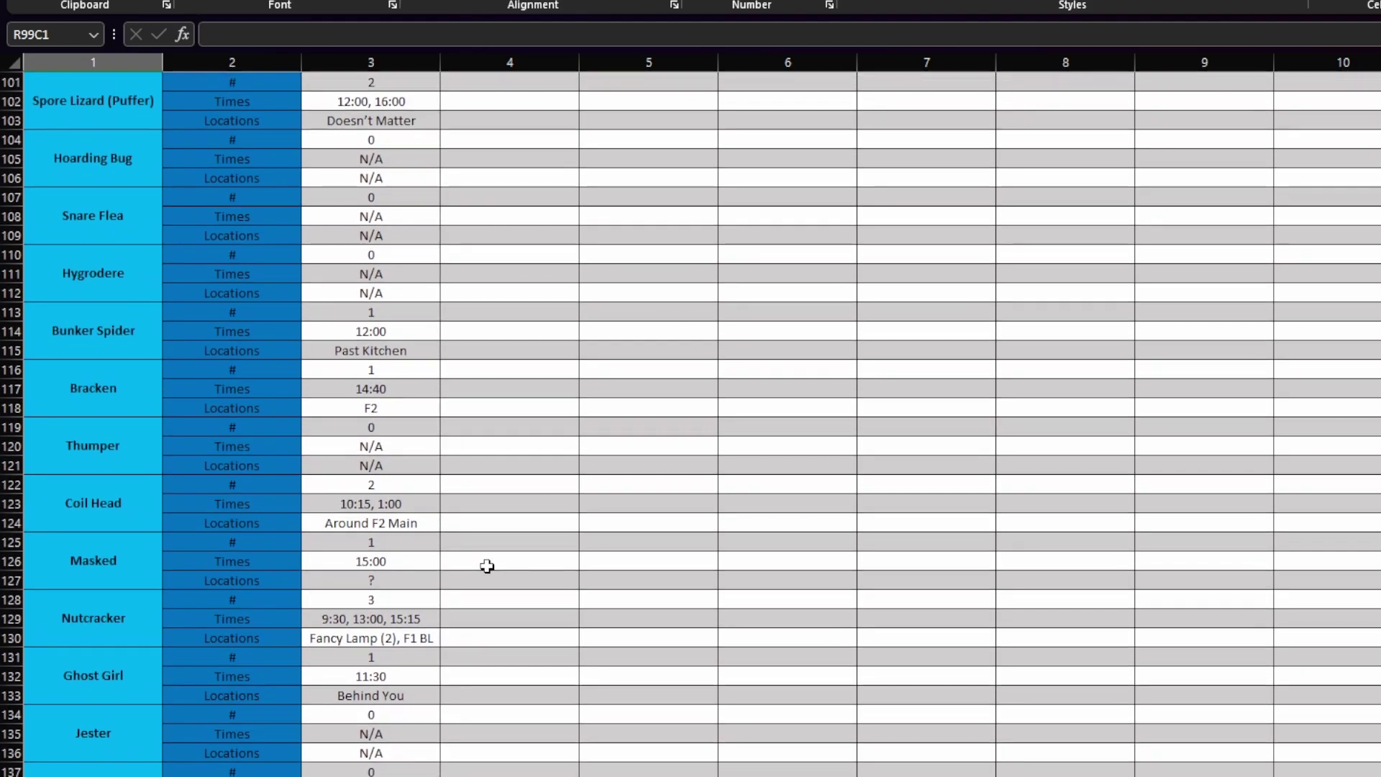
{"action": "scroll", "coordinate": [477, 465], "scroll_direction": "up", "scroll_amount": 1}
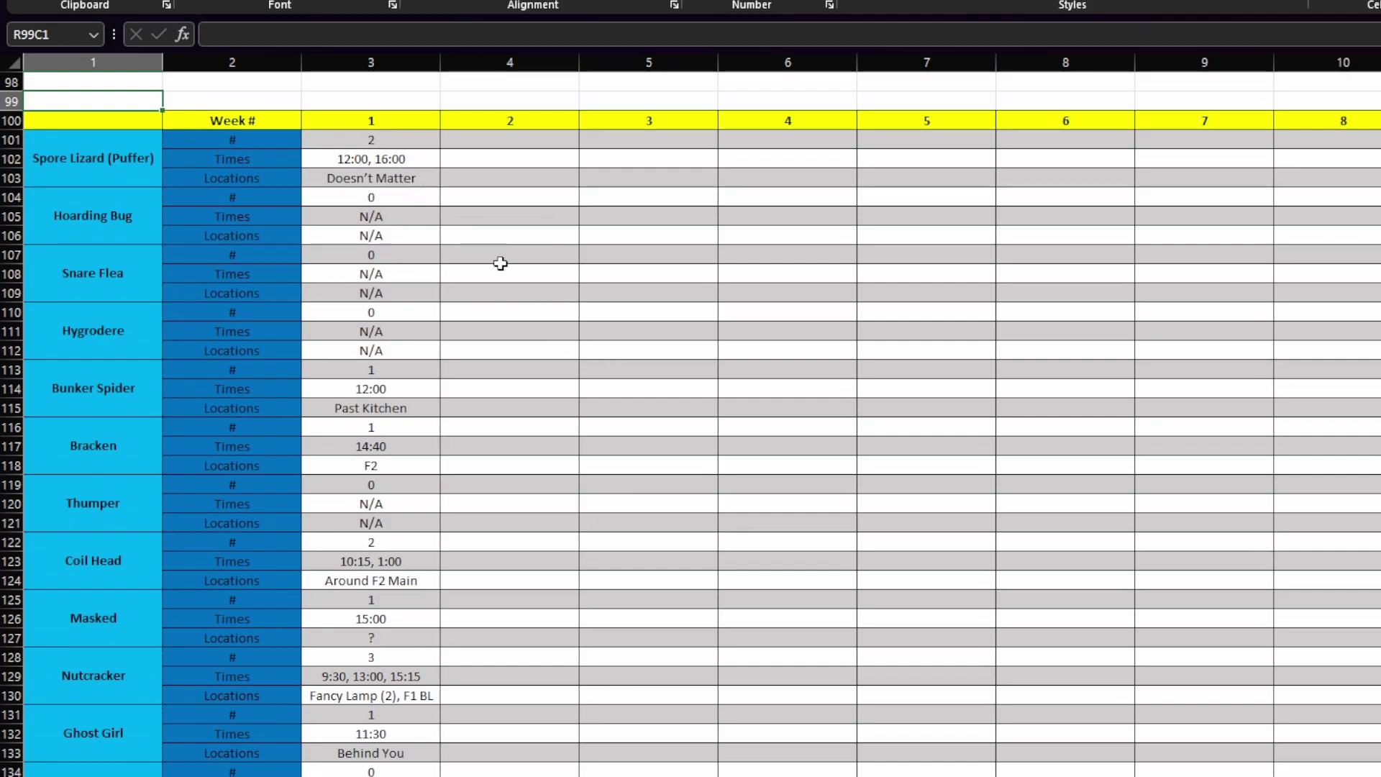
{"action": "scroll", "coordinate": [539, 302], "scroll_direction": "down", "scroll_amount": 1}
{"action": "scroll", "coordinate": [551, 317], "scroll_direction": "up", "scroll_amount": 1}
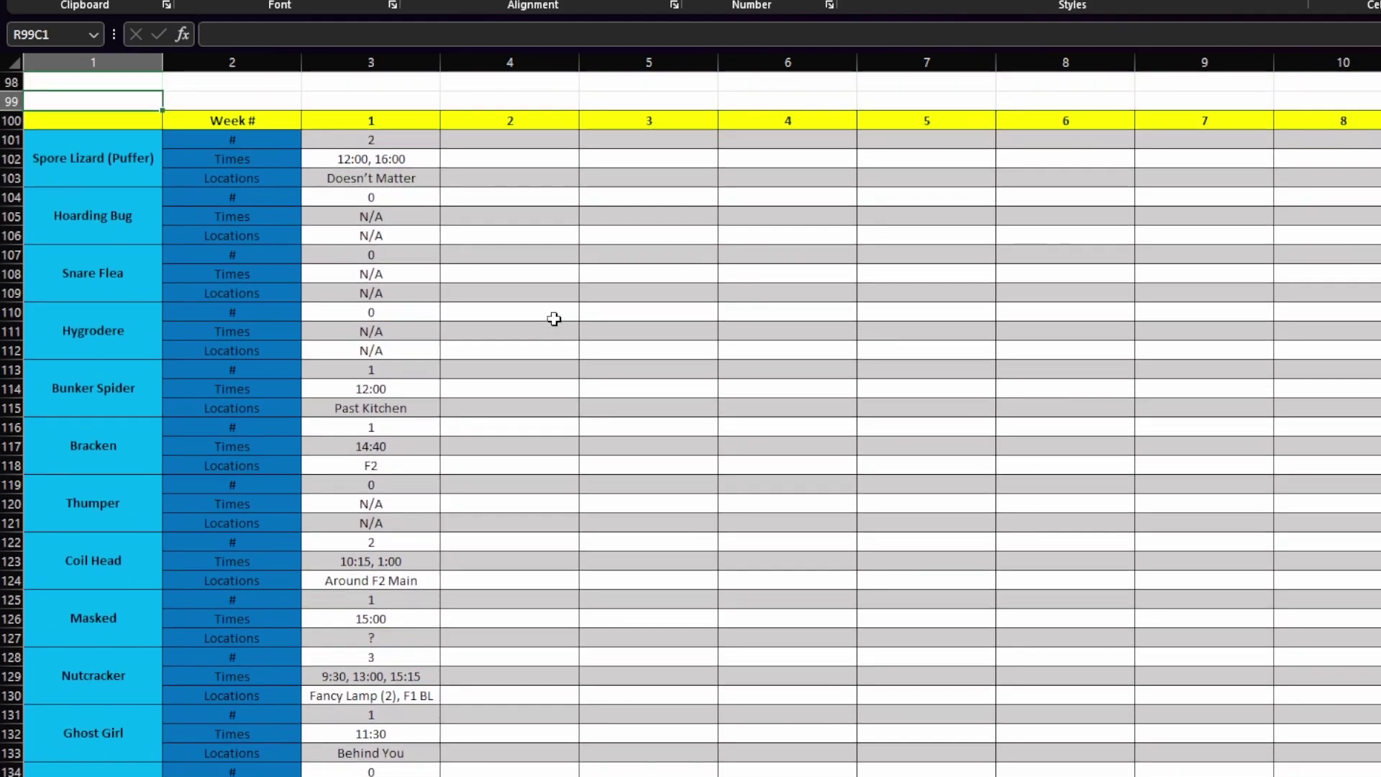